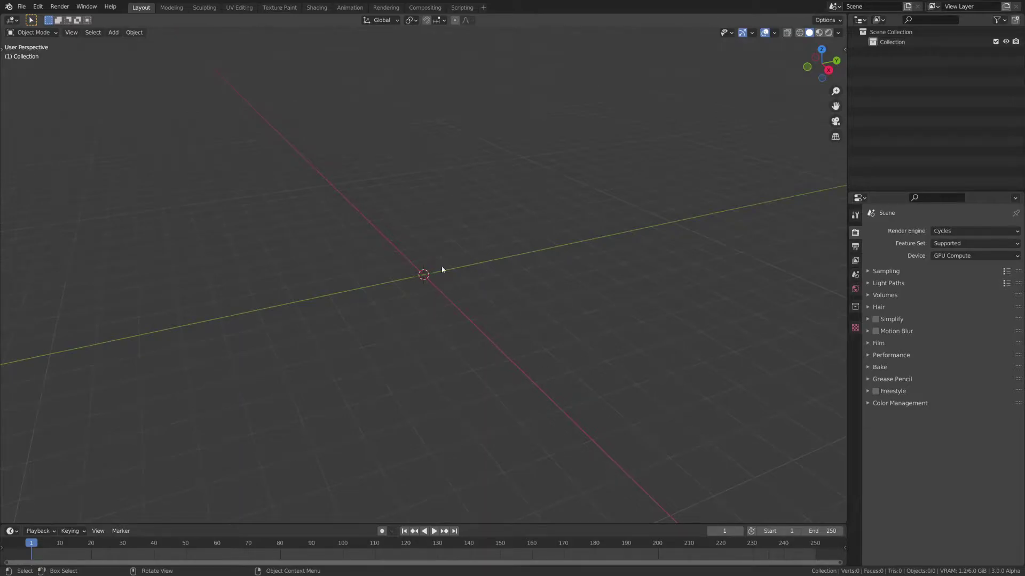
# - Add a mesh plane at the scene origin
pyautogui.hotkey('shift', 'a')
pyautogui.moveTo(445, 253)
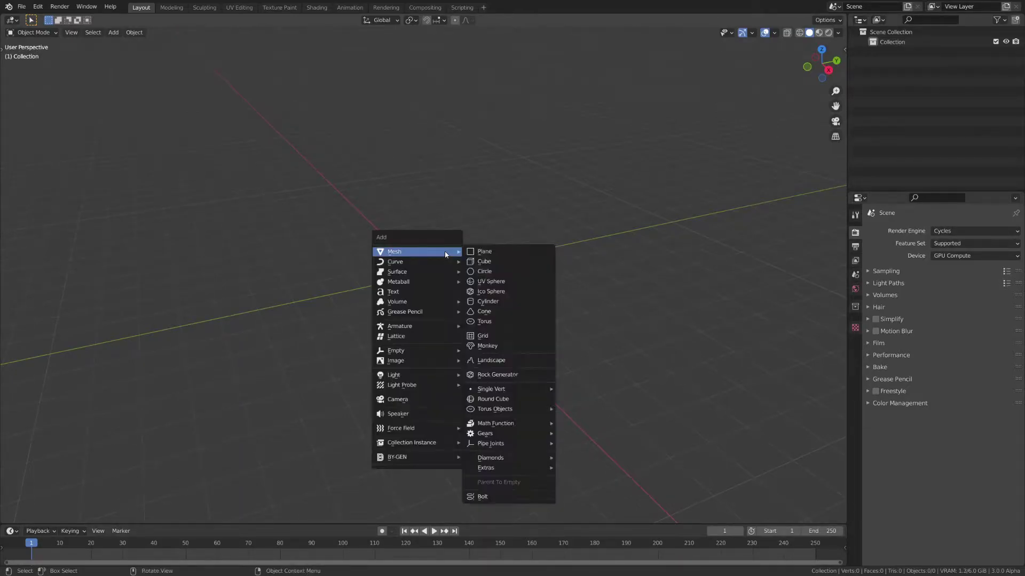
pyautogui.click(477, 253)
pyautogui.scroll(2, 516, 345)
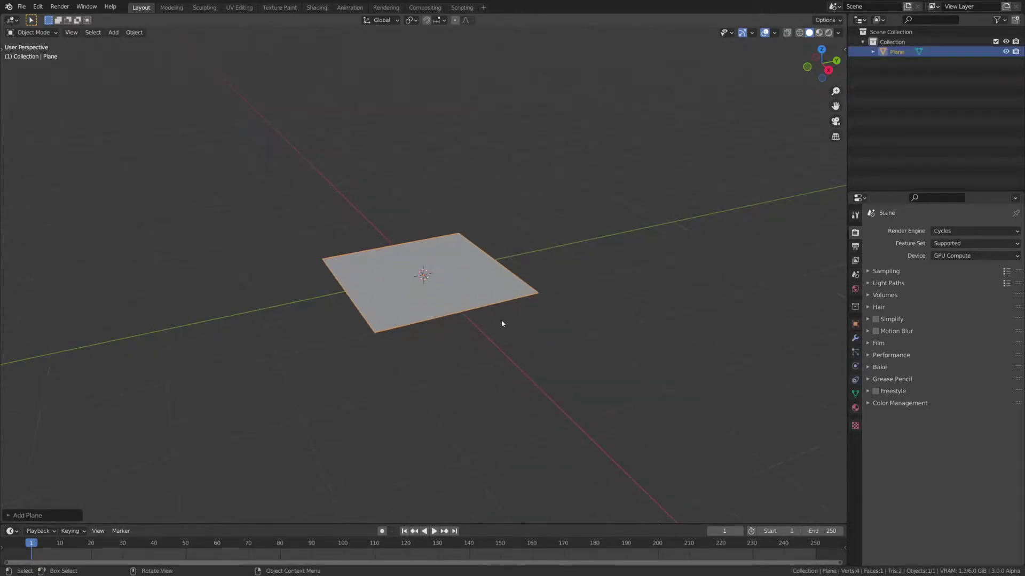
# - Add a Subdivision Surface modifier to the plane in Simple mode, with viewport and render levels of 8
pyautogui.click(855, 338)
pyautogui.click(921, 231)
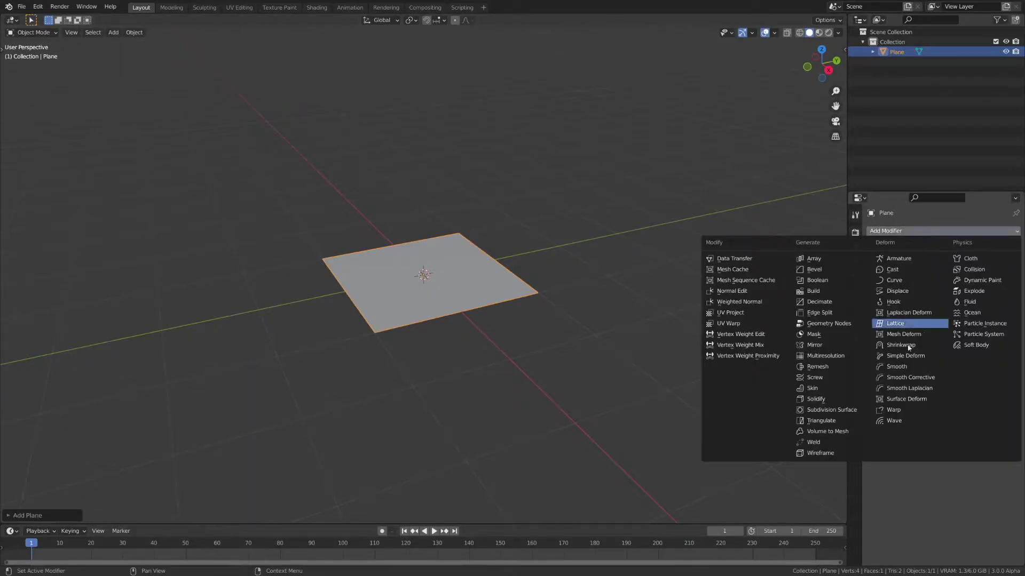
pyautogui.click(832, 409)
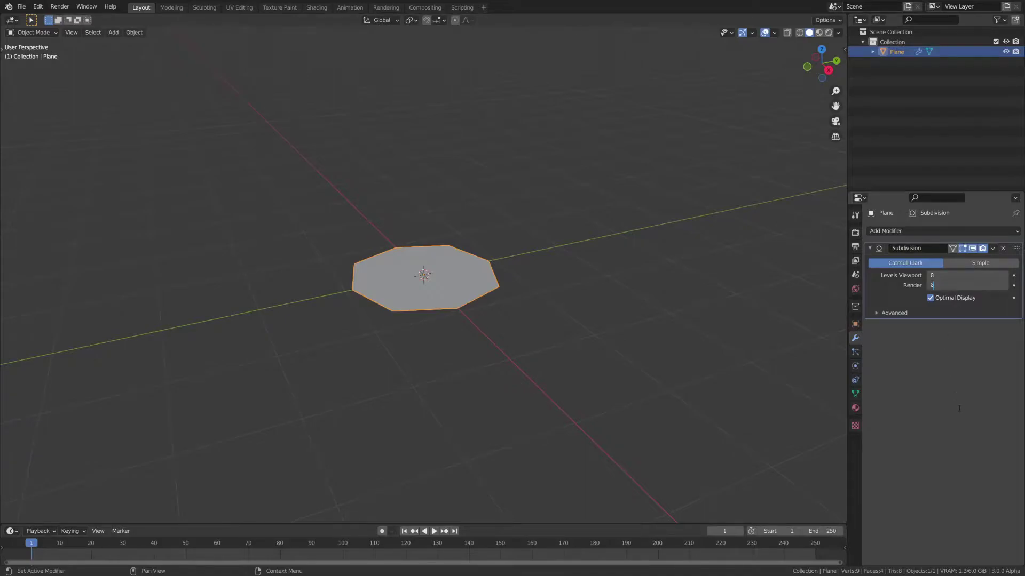
pyautogui.press('Return')
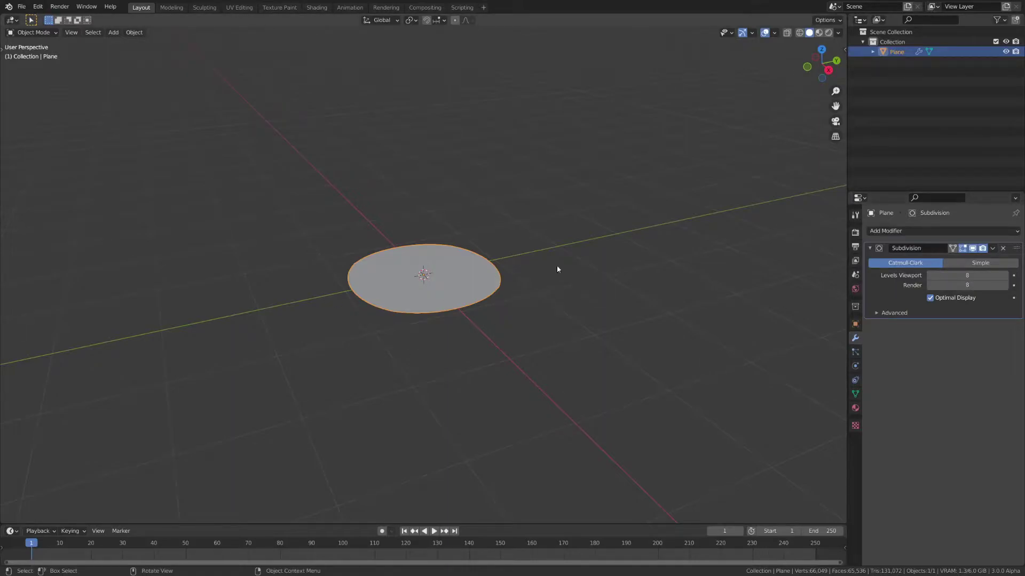
pyautogui.moveTo(480, 274); pyautogui.dragTo(479, 158, button='middle')
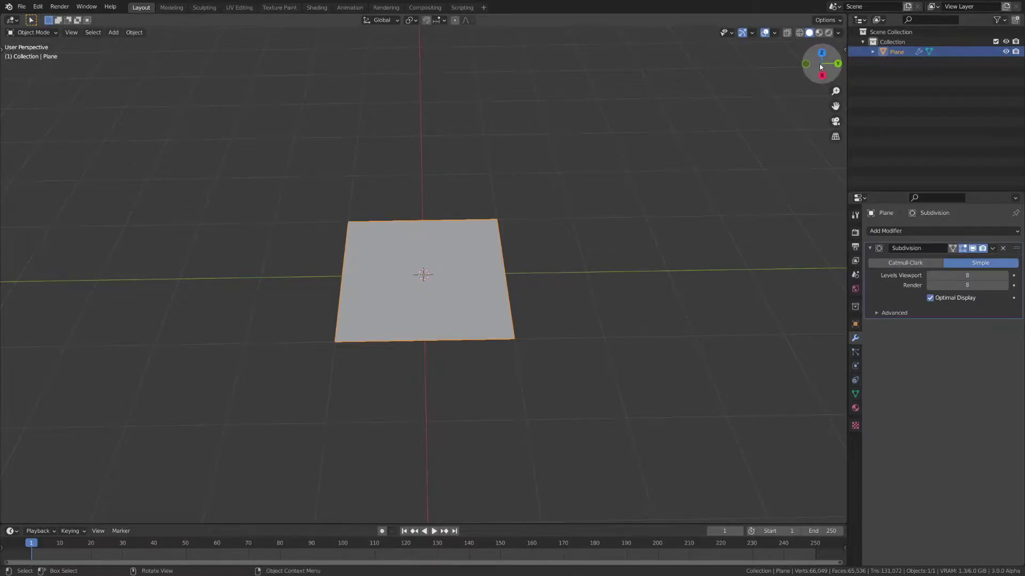
# - Split the 3D viewport vertically in two and turn the new area into a Shader Editor
pyautogui.moveTo(817, 64); pyautogui.dragTo(417, 22)
pyautogui.click(431, 24)
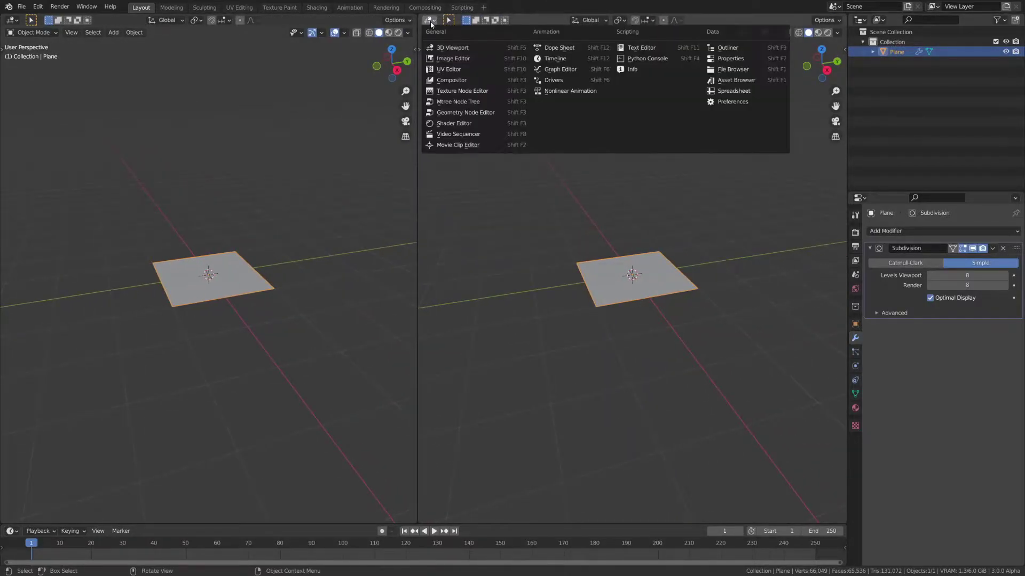
pyautogui.click(453, 111)
pyautogui.press('n')
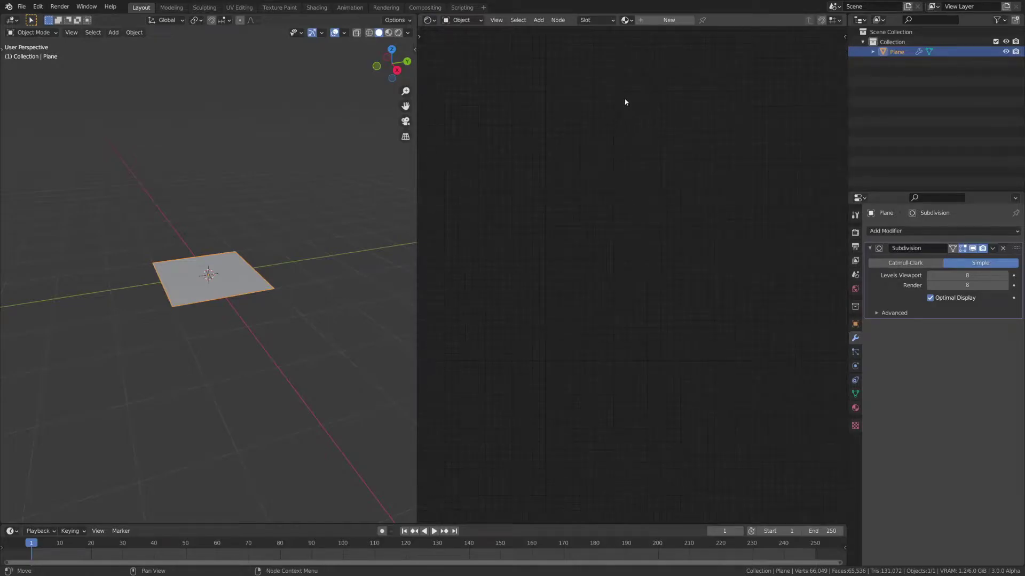
# - Create a new material for the plane and bring its shader nodes into view
pyautogui.click(648, 23)
pyautogui.moveTo(610, 274); pyautogui.dragTo(579, 241)
pyautogui.moveTo(579, 240); pyautogui.dragTo(639, 182, button='middle')
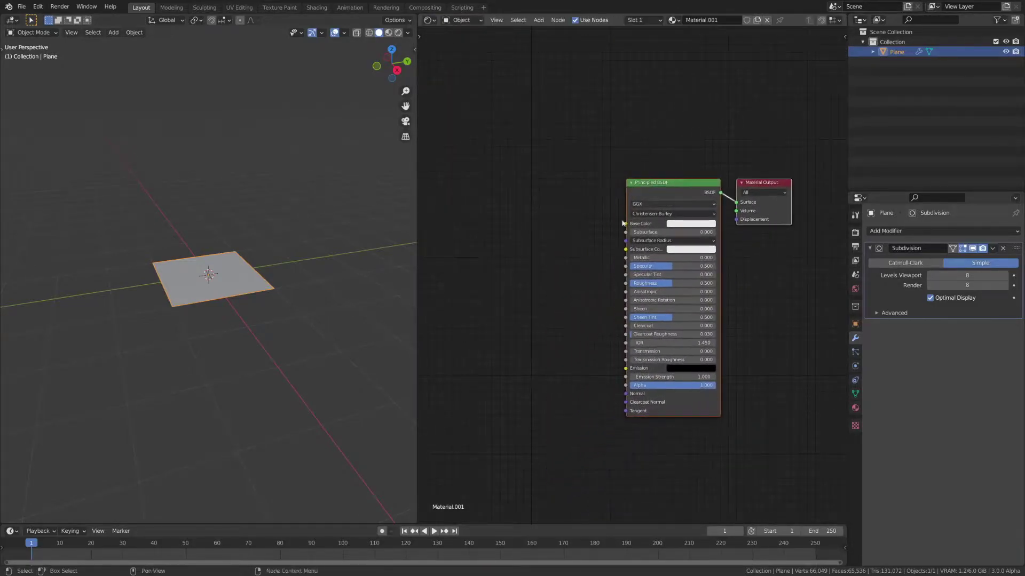
# - Add a Texture Coordinate node and place it before the Principled BSDF
pyautogui.scroll(-4, 623, 277)
pyautogui.click(537, 306)
pyautogui.hotkey('shift', 'a')
pyautogui.write('scoor')
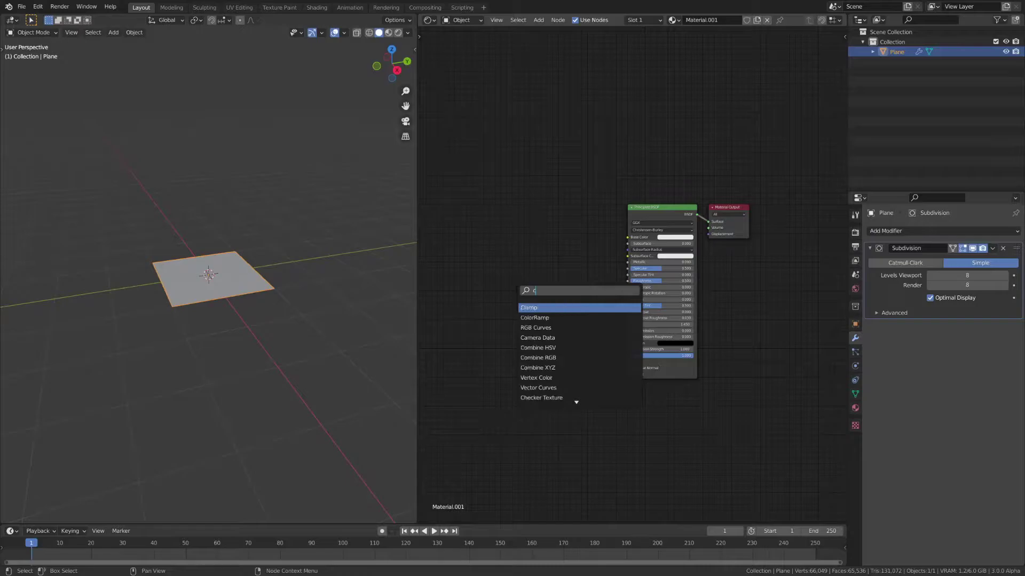
pyautogui.press('Return')
pyautogui.click(460, 254)
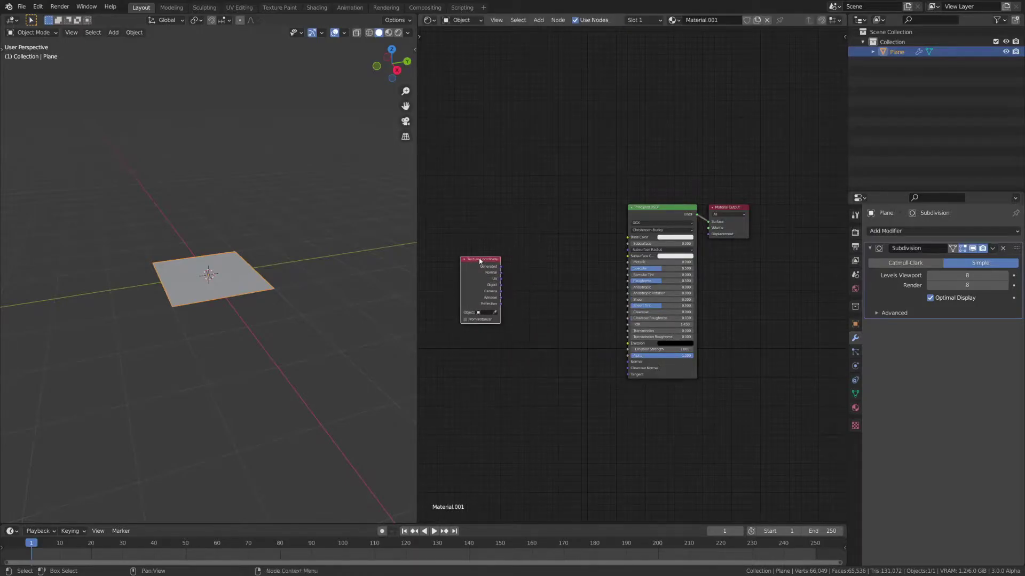
# - Preview the Texture Coordinate's Generated output on the plane with rendered viewport shading
pyautogui.keyDown('ctrl'); pyautogui.keyDown('shift'); pyautogui.click(465, 265); pyautogui.keyUp('shift'); pyautogui.keyUp('ctrl')
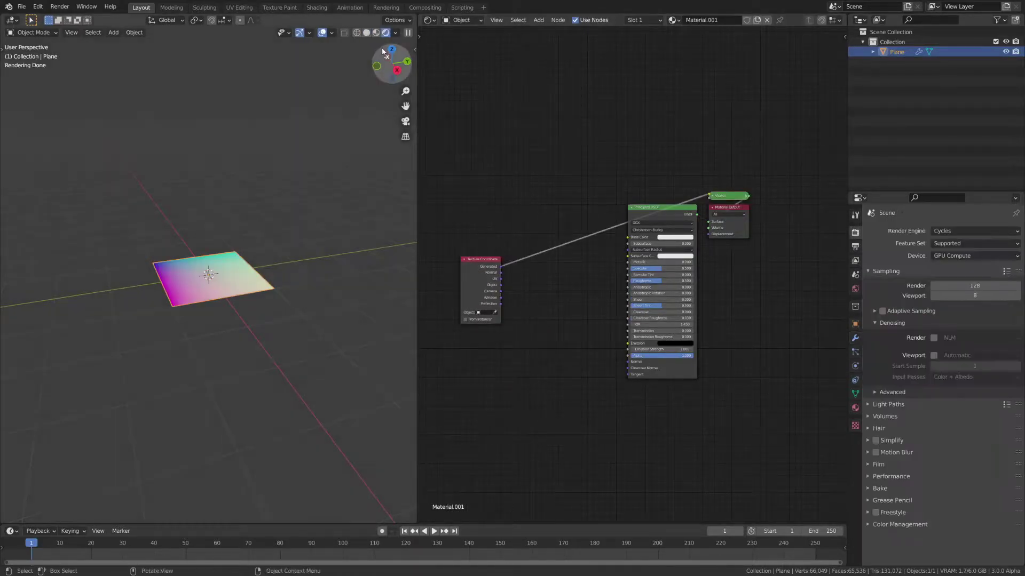
pyautogui.moveTo(386, 54); pyautogui.dragTo(385, 100)
pyautogui.scroll(4, 201, 229)
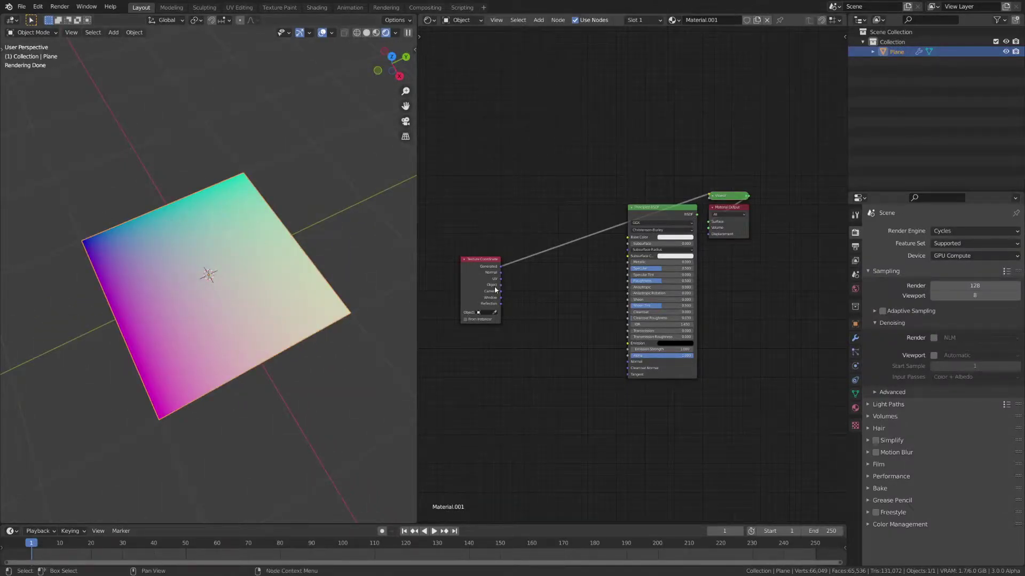
# - Cycle the preview through the other Texture Coordinate outputs to compare them on the plane, then return to Generated
pyautogui.keyDown('ctrl'); pyautogui.keyDown('shift'); pyautogui.click(466, 280); pyautogui.keyUp('shift'); pyautogui.keyUp('ctrl')
pyautogui.keyDown('ctrl'); pyautogui.keyDown('shift'); pyautogui.click(465, 281); pyautogui.keyUp('shift'); pyautogui.keyUp('ctrl')
pyautogui.keyDown('ctrl'); pyautogui.keyDown('shift'); pyautogui.click(466, 281); pyautogui.keyUp('shift'); pyautogui.keyUp('ctrl')
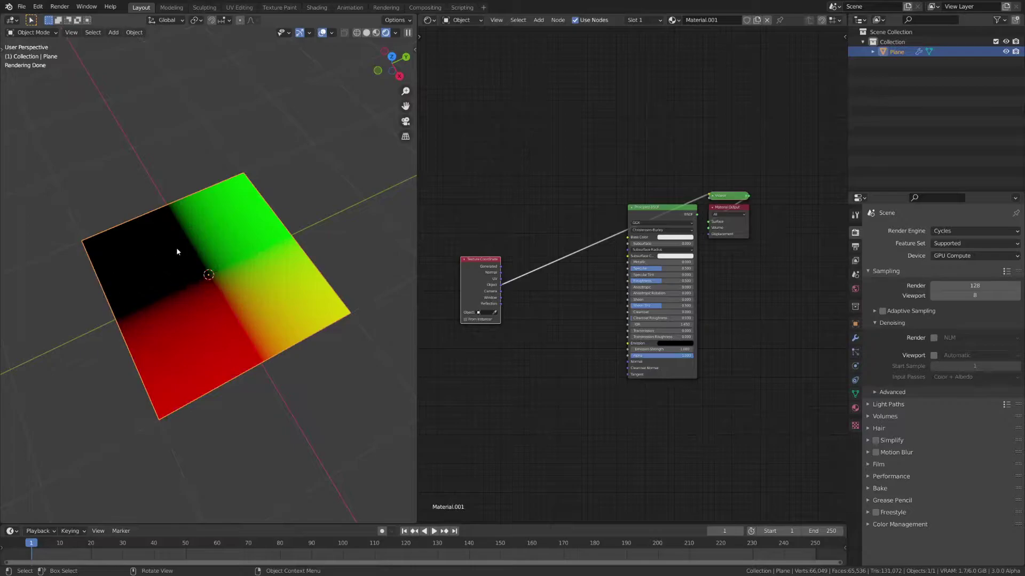
pyautogui.keyDown('ctrl'); pyautogui.keyDown('shift'); pyautogui.click(483, 293); pyautogui.keyUp('shift'); pyautogui.keyUp('ctrl')
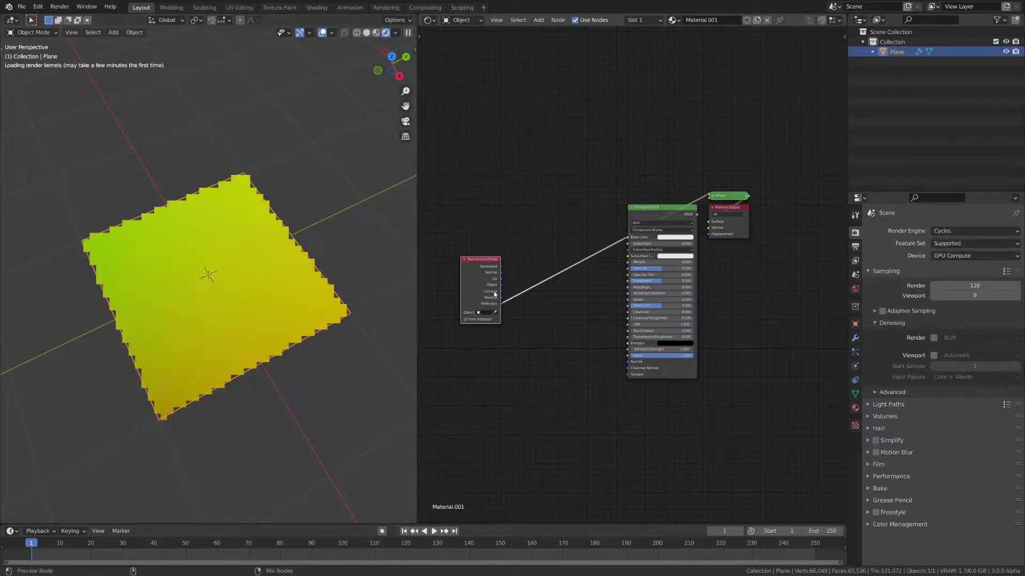
pyautogui.keyDown('ctrl'); pyautogui.keyDown('shift'); pyautogui.click(483, 293); pyautogui.keyUp('shift'); pyautogui.keyUp('ctrl')
pyautogui.keyDown('ctrl'); pyautogui.keyDown('shift'); pyautogui.click(483, 293); pyautogui.keyUp('shift'); pyautogui.keyUp('ctrl')
pyautogui.keyDown('ctrl'); pyautogui.keyDown('shift'); pyautogui.click(483, 293); pyautogui.keyUp('shift'); pyautogui.keyUp('ctrl')
pyautogui.keyDown('ctrl'); pyautogui.keyDown('shift'); pyautogui.click(483, 293); pyautogui.keyUp('shift'); pyautogui.keyUp('ctrl')
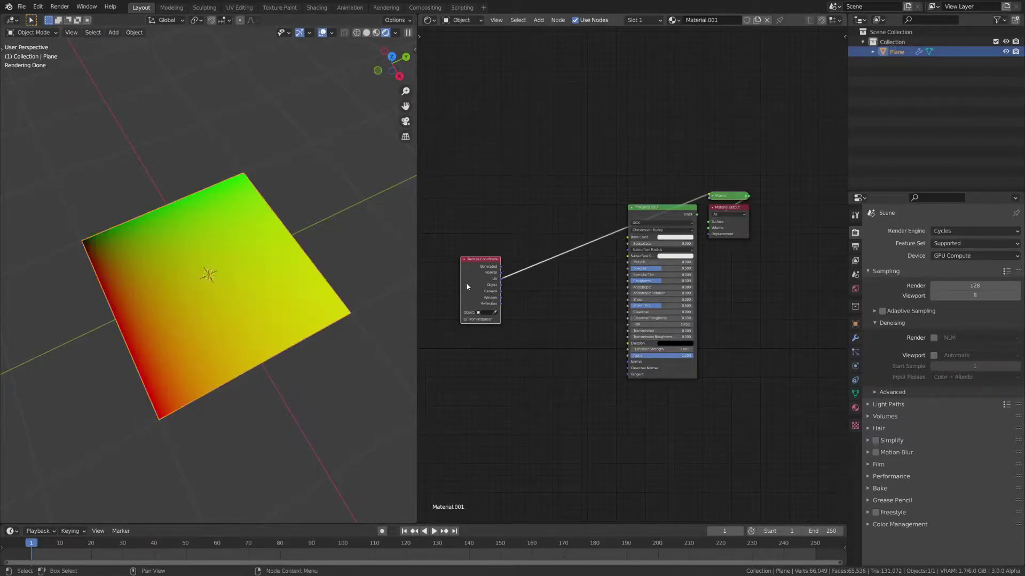
pyautogui.keyDown('ctrl'); pyautogui.keyDown('shift'); pyautogui.click(468, 290); pyautogui.keyUp('shift'); pyautogui.keyUp('ctrl')
pyautogui.keyDown('ctrl'); pyautogui.keyDown('shift'); pyautogui.click(467, 289); pyautogui.keyUp('shift'); pyautogui.keyUp('ctrl')
pyautogui.keyDown('ctrl'); pyautogui.keyDown('shift'); pyautogui.click(467, 290); pyautogui.keyUp('shift'); pyautogui.keyUp('ctrl')
pyautogui.keyDown('ctrl'); pyautogui.keyDown('shift'); pyautogui.click(468, 290); pyautogui.keyUp('shift'); pyautogui.keyUp('ctrl')
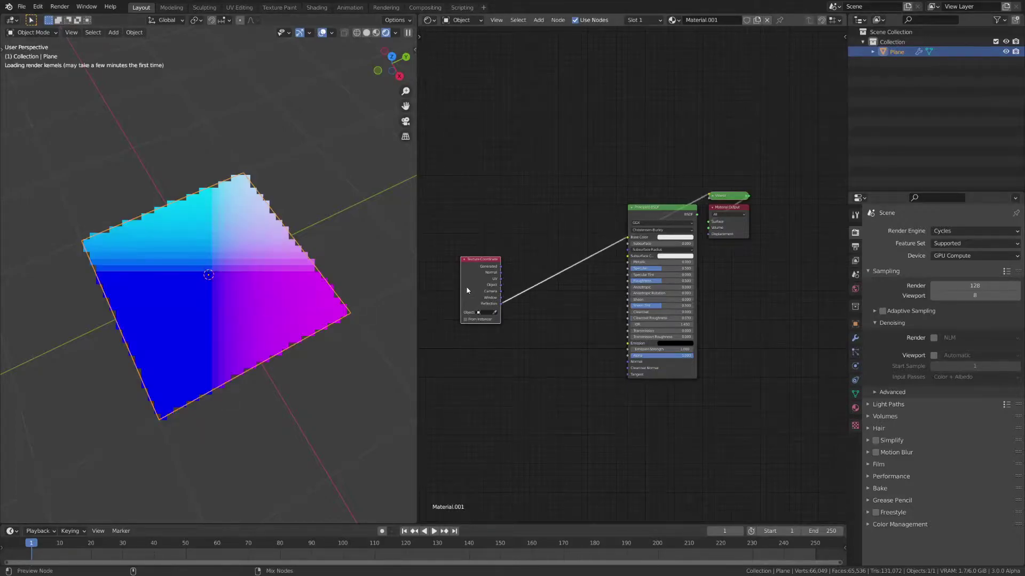
pyautogui.keyDown('ctrl'); pyautogui.keyDown('shift'); pyautogui.click(478, 278); pyautogui.keyUp('shift'); pyautogui.keyUp('ctrl')
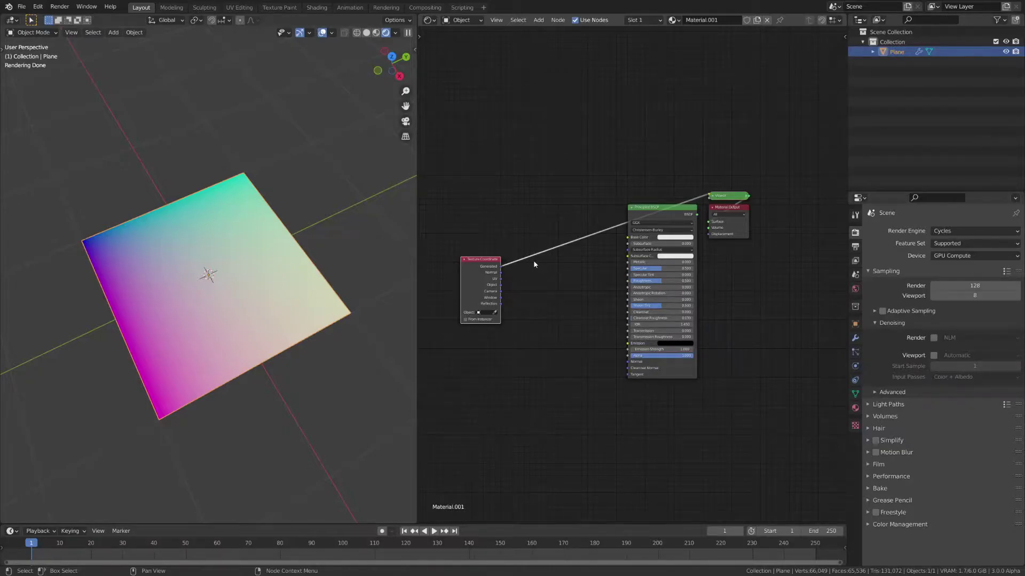
# - Insert a Vector Math node after the Generated output and set its operation to Snap
pyautogui.press('g')
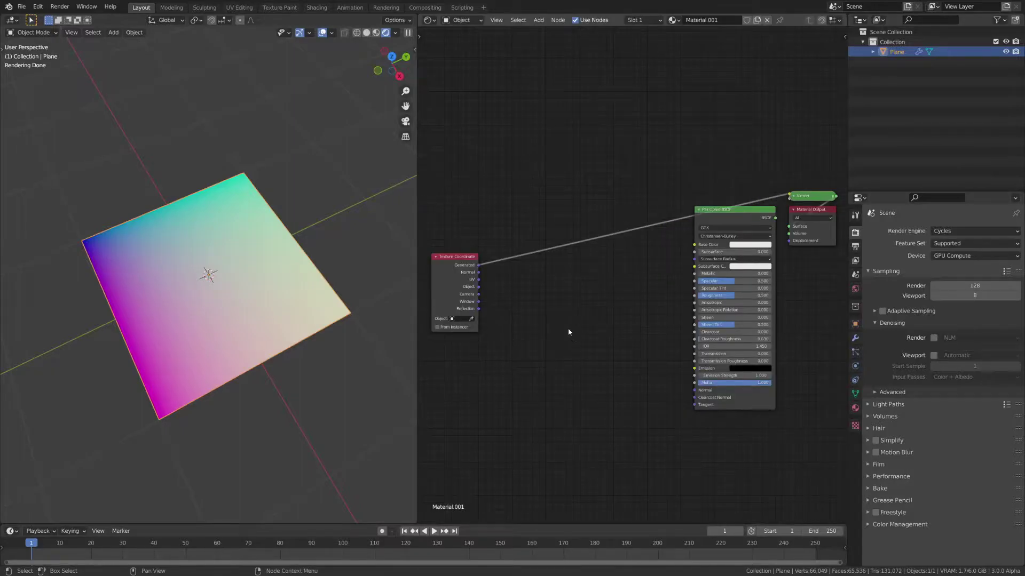
pyautogui.hotkey('shift', 'a')
pyautogui.click(549, 308)
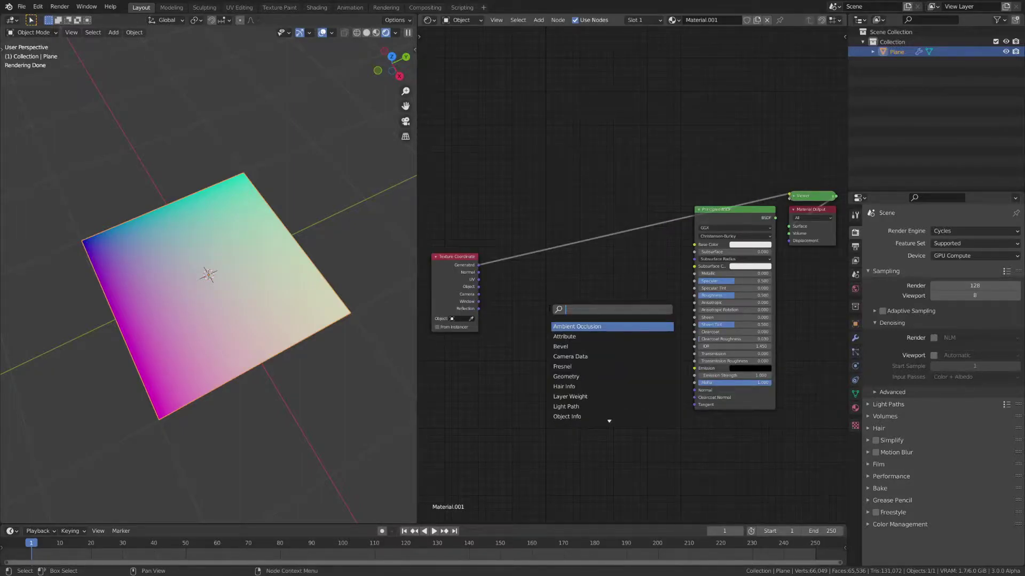
pyautogui.write('vec')
pyautogui.press('Return')
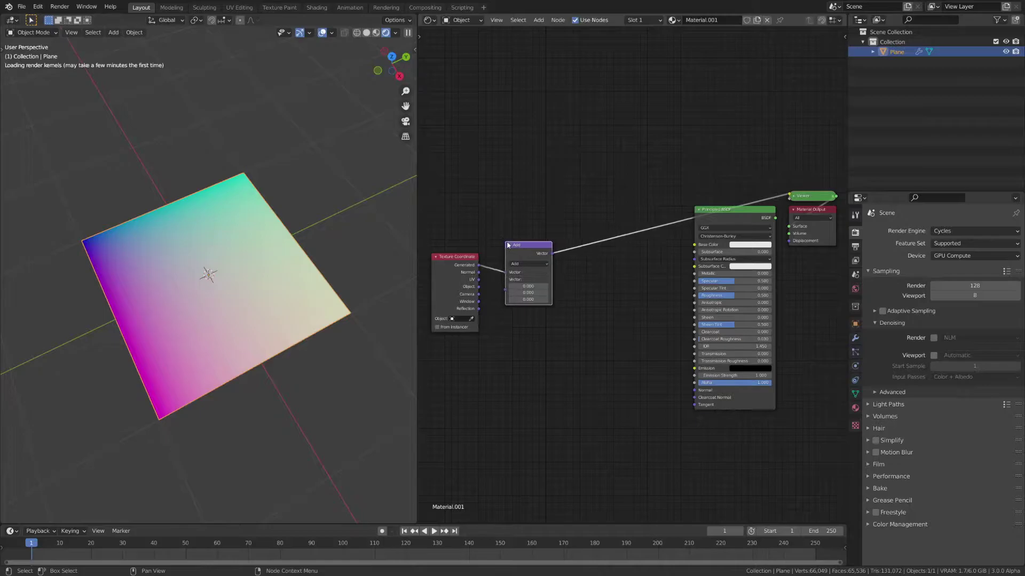
pyautogui.click(592, 261)
pyautogui.click(521, 276)
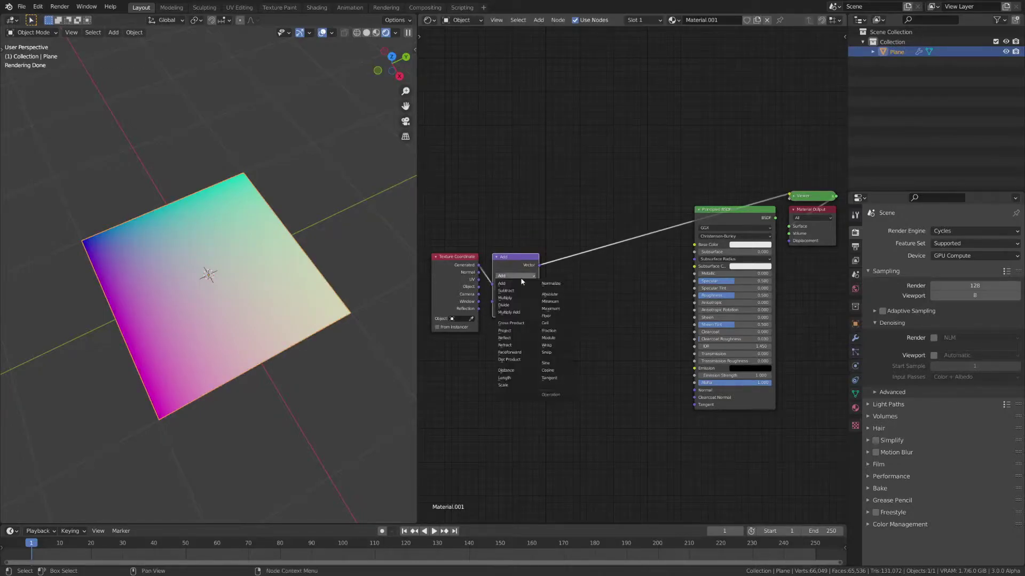
pyautogui.click(549, 352)
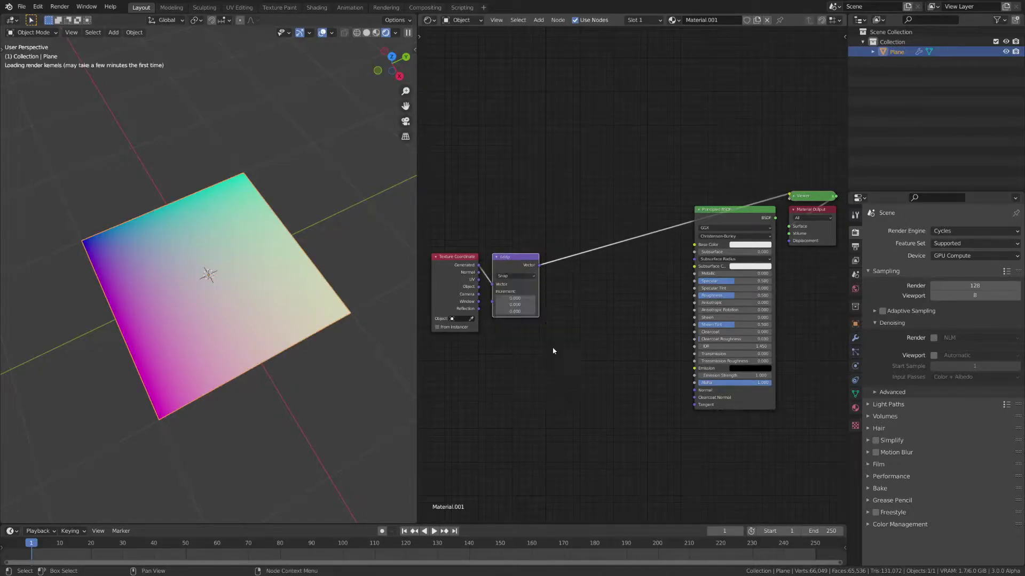
# - Set all three Increment values of the Snap node to 0.1
pyautogui.scroll(3, 530, 316)
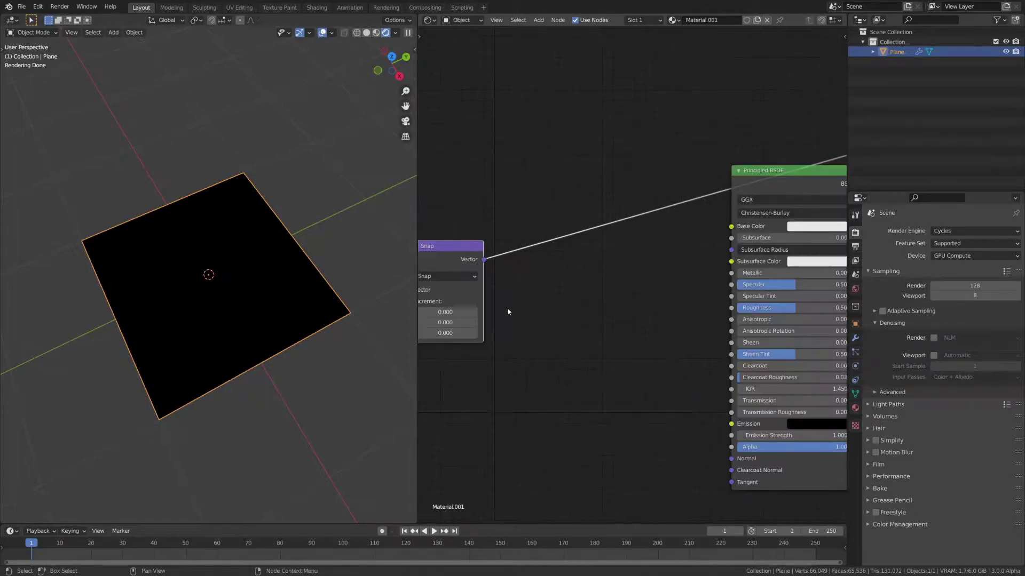
pyautogui.press('g')
pyautogui.click(542, 305)
pyautogui.moveTo(543, 304); pyautogui.dragTo(608, 294, button='middle')
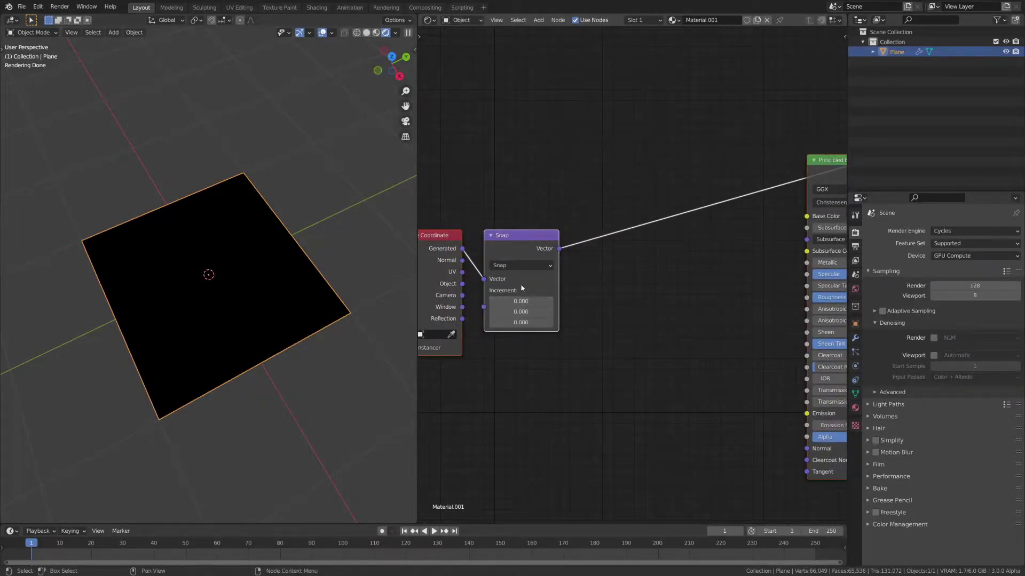
pyautogui.moveTo(524, 302); pyautogui.dragTo(526, 332, button='middle')
pyautogui.moveTo(535, 352); pyautogui.dragTo(531, 331)
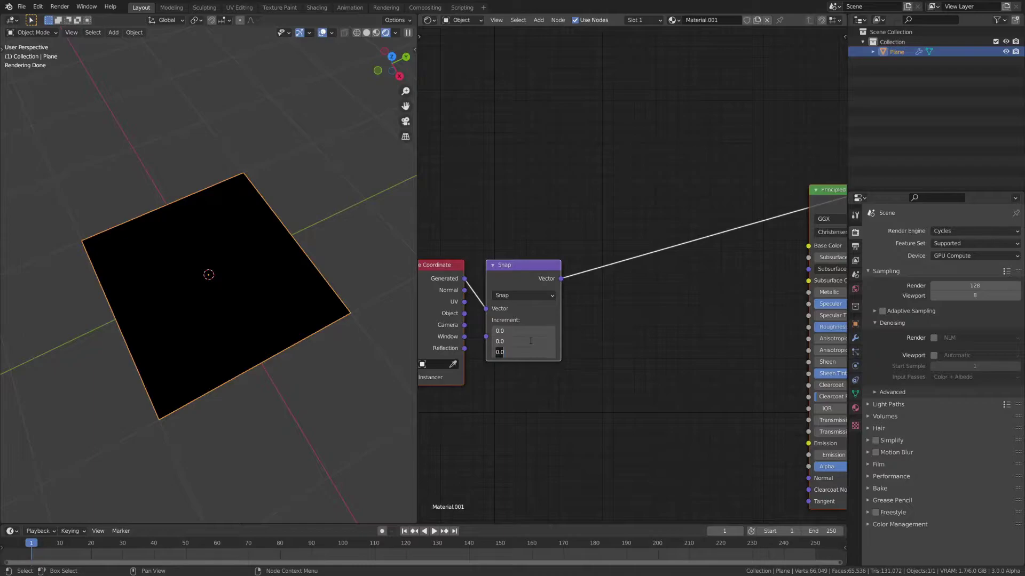
pyautogui.write('.0.1')
pyautogui.press('Return')
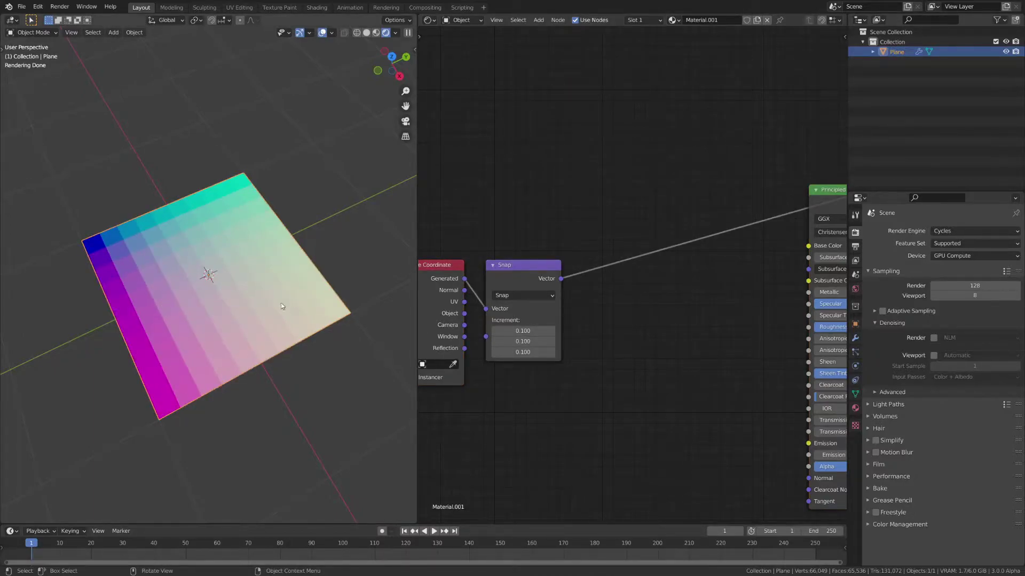
# - Compare the preview of the raw Texture Coordinate with that of the Snap node on the plane
pyautogui.scroll(3, 16, 211)
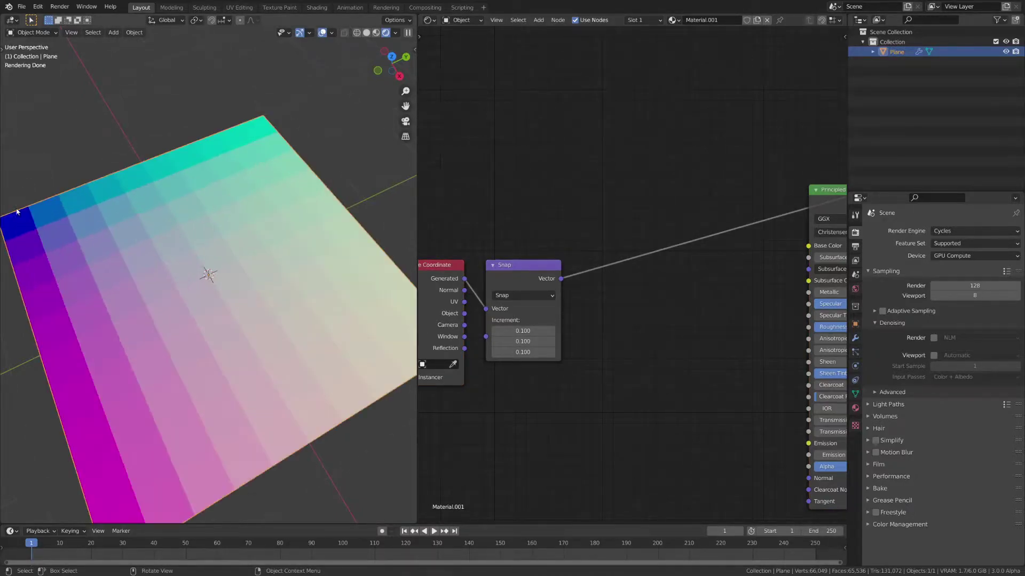
pyautogui.keyDown('ctrl'); pyautogui.keyDown('shift'); pyautogui.click(433, 274); pyautogui.keyUp('shift'); pyautogui.keyUp('ctrl')
pyautogui.keyDown('ctrl'); pyautogui.keyDown('shift'); pyautogui.click(537, 276); pyautogui.keyUp('shift'); pyautogui.keyUp('ctrl')
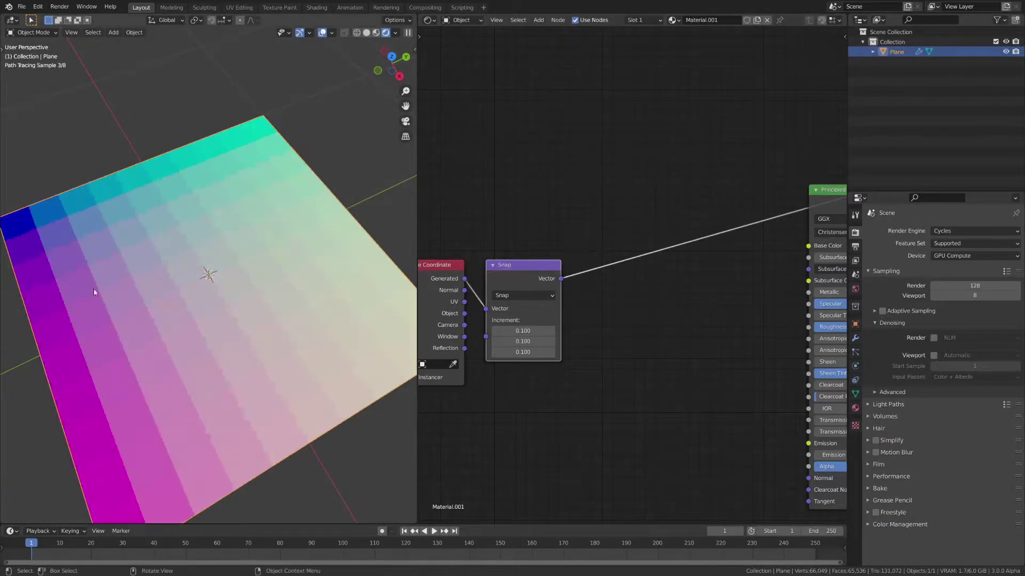
# - Connect the Snap vector to the Principled BSDF's Base Color and preview that shader
pyautogui.scroll(-2, 561, 240)
pyautogui.moveTo(563, 240); pyautogui.dragTo(757, 216)
pyautogui.keyDown('ctrl'); pyautogui.keyDown('shift'); pyautogui.click(768, 180); pyautogui.keyUp('shift'); pyautogui.keyUp('ctrl')
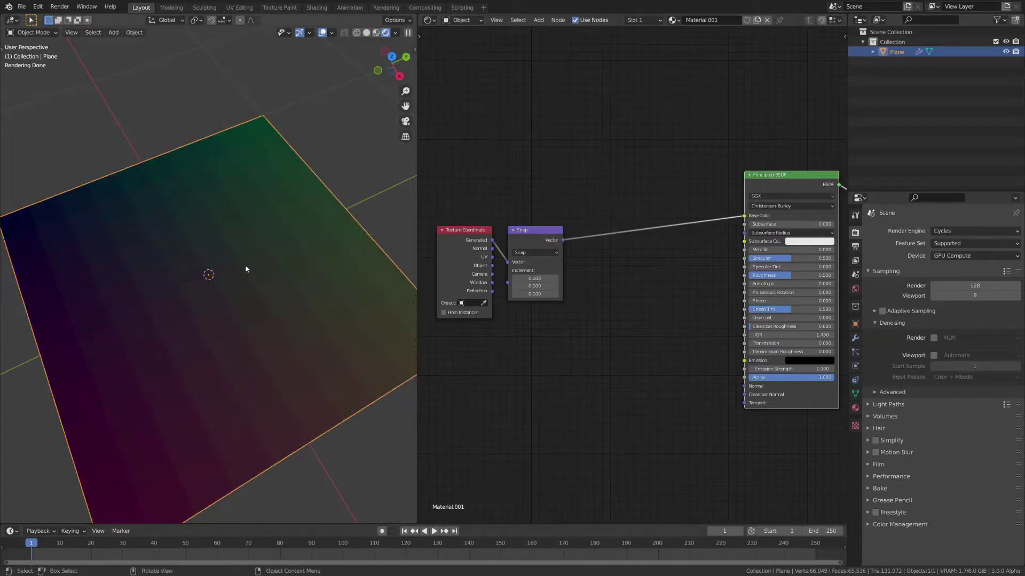
# - Disable Scene Lights and Scene World for the rendered viewport shading
pyautogui.click(395, 32)
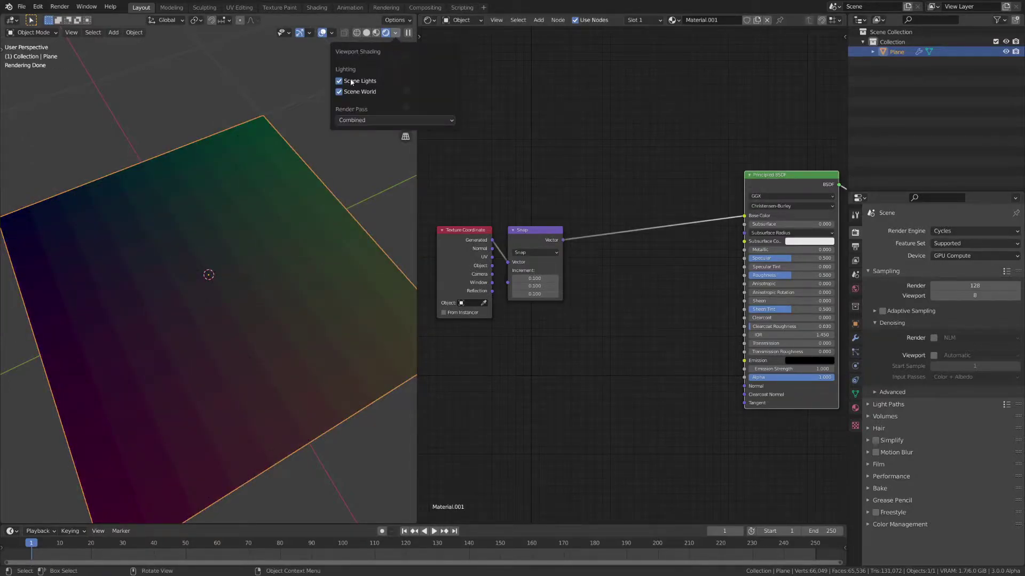
pyautogui.click(351, 81)
pyautogui.click(354, 91)
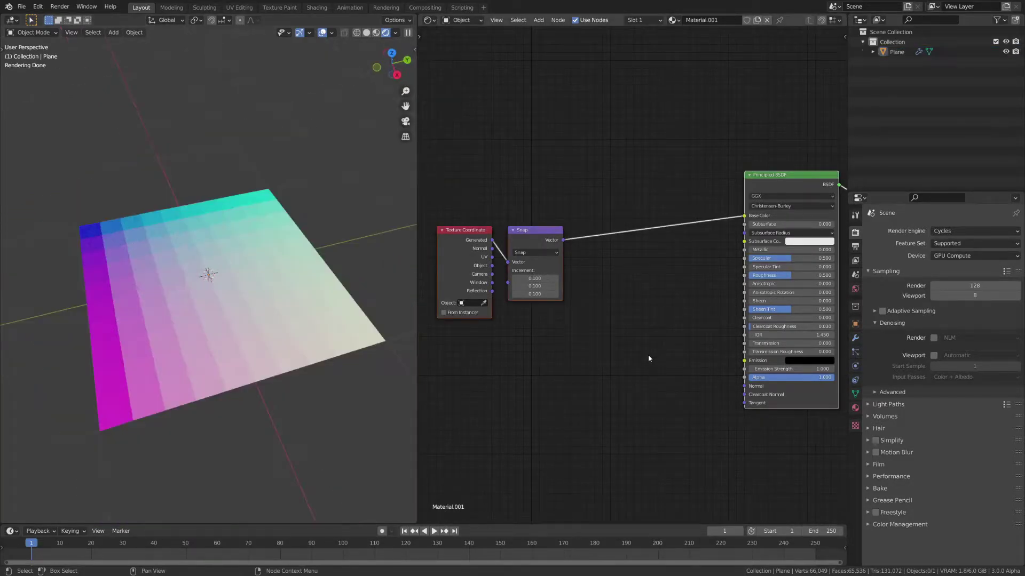
# - Add a Displacement node below the Snap node and connect it to the Material Output's Displacement input
pyautogui.press('g')
pyautogui.click(523, 355)
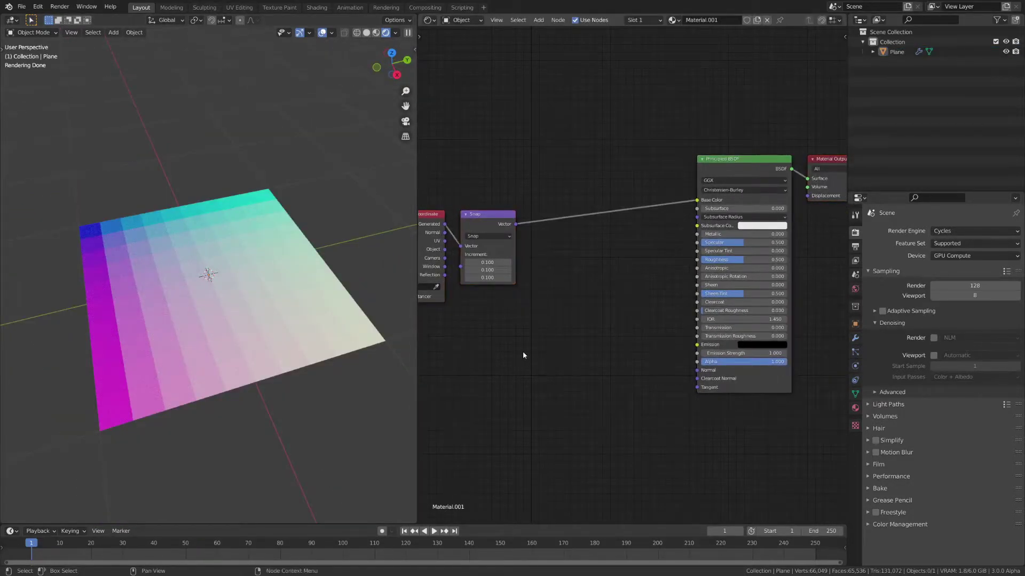
pyautogui.hotkey('shift', 'a')
pyautogui.write('disp')
pyautogui.press('Return')
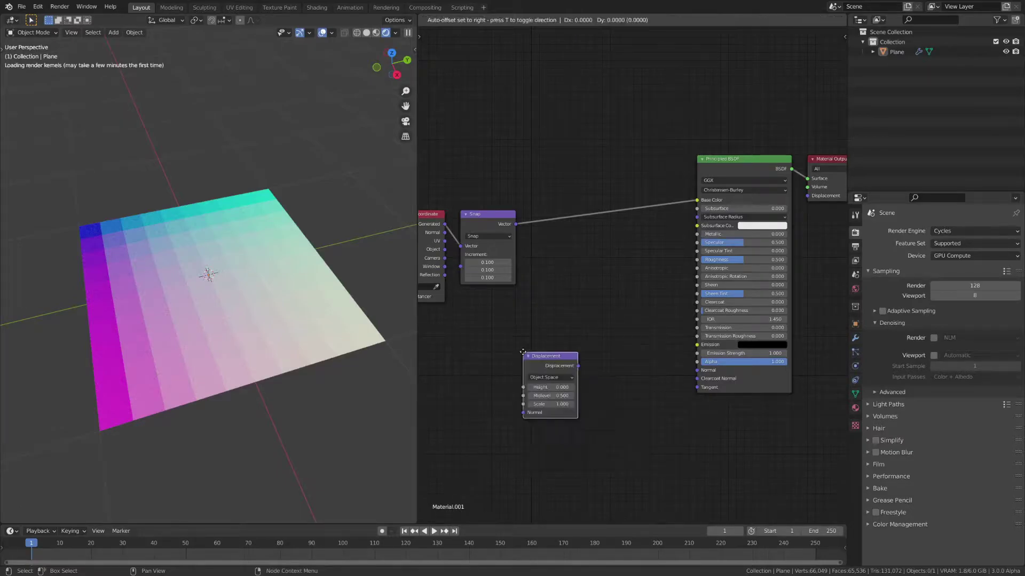
pyautogui.click(649, 307)
pyautogui.moveTo(649, 306); pyautogui.dragTo(807, 195)
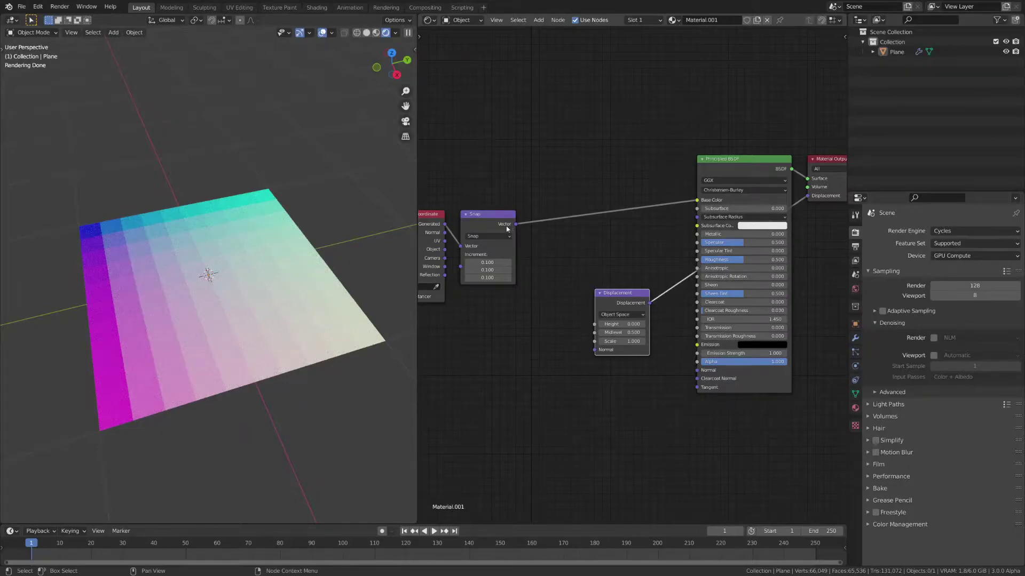
# - Connect the Snap node's Vector output to the Displacement node's Height input
pyautogui.moveTo(512, 226); pyautogui.dragTo(595, 323)
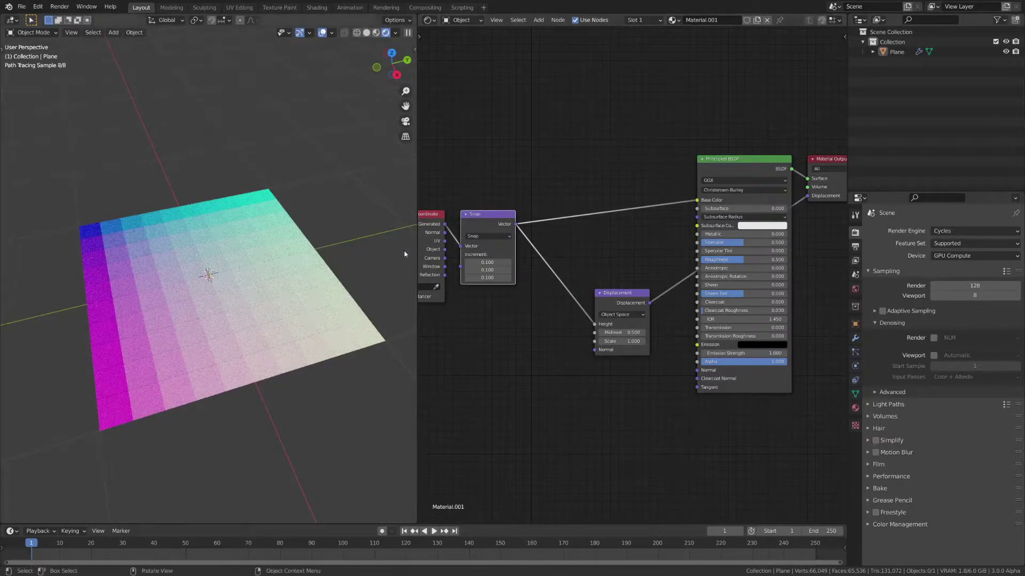
pyautogui.scroll(1, 461, 213)
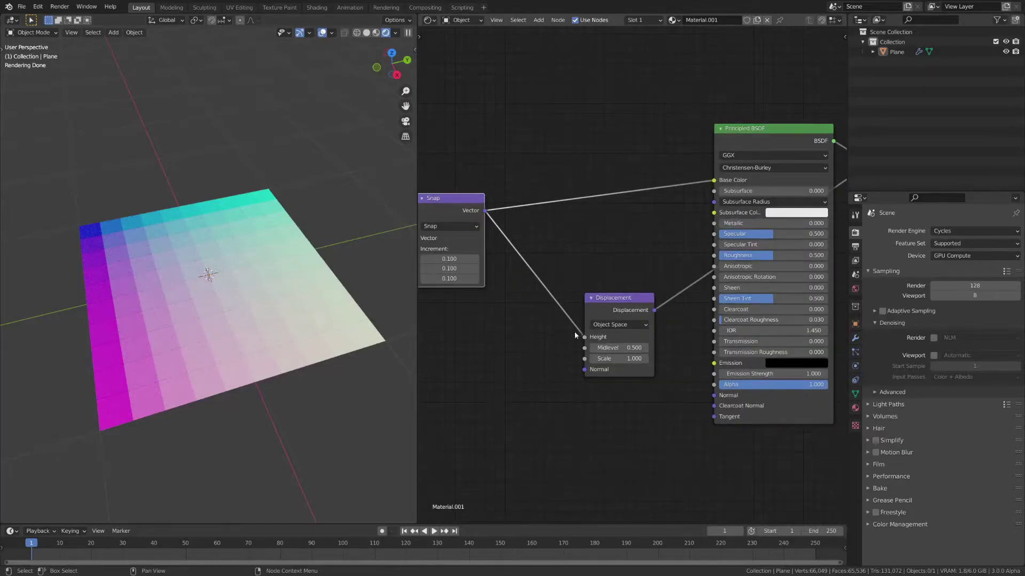
pyautogui.hotkey('shift', 'a')
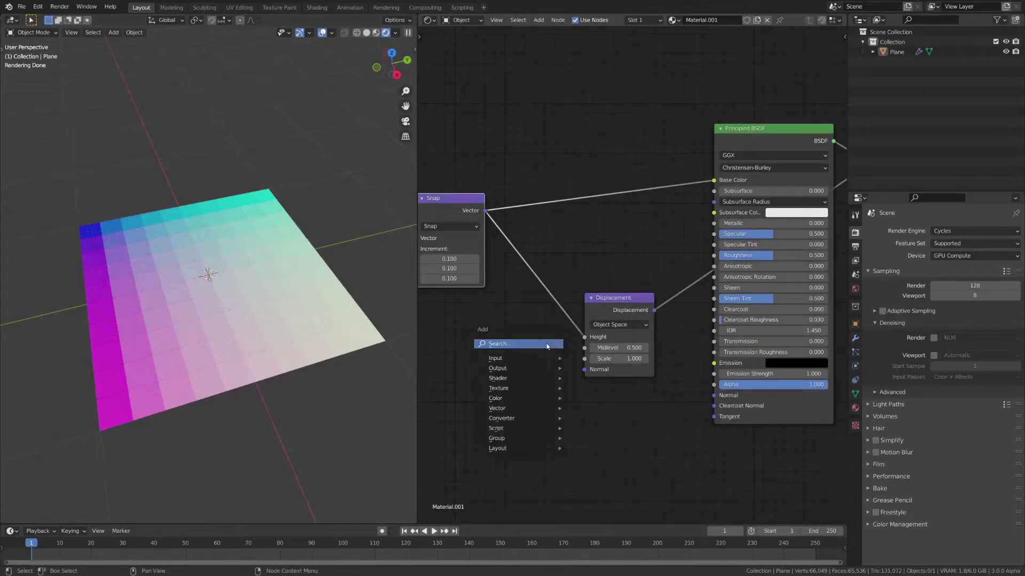
pyautogui.click(546, 346)
pyautogui.press('Escape')
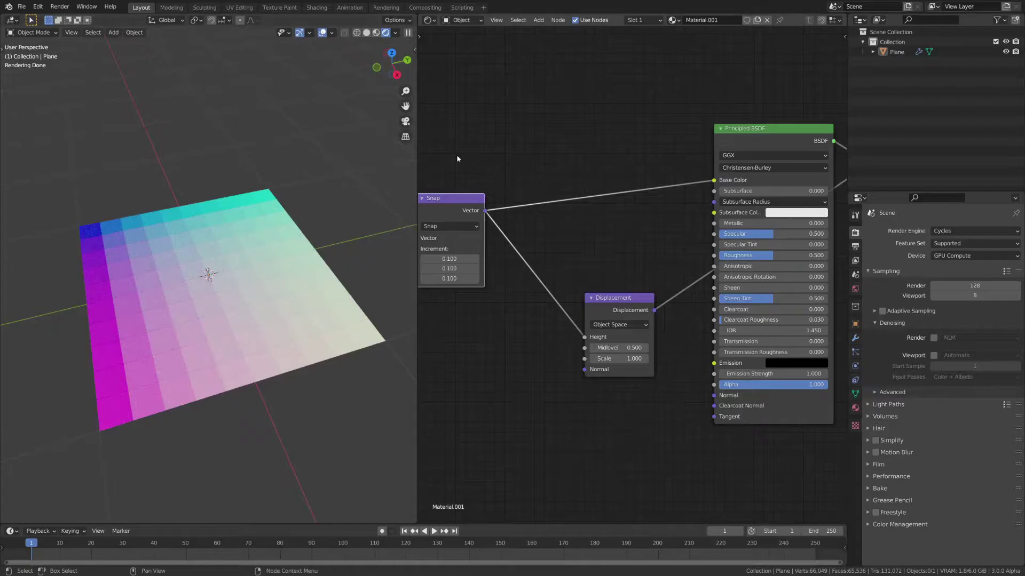
# - Duplicate the Snap node below the original, change the copy's operation to Length, and feed it the Snap vector
pyautogui.hotkey('shift', 'd')
pyautogui.click(531, 289)
pyautogui.click(512, 335)
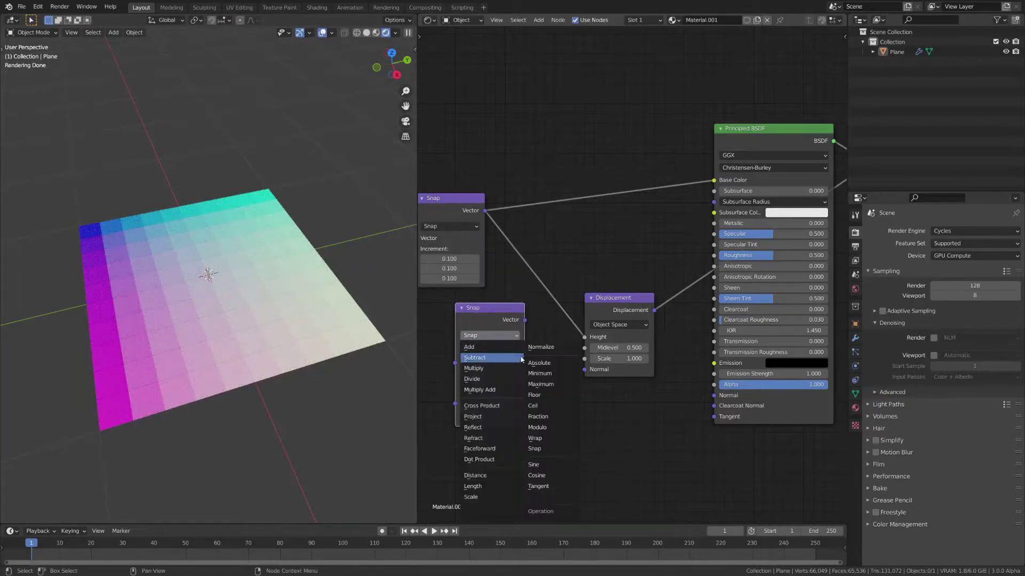
pyautogui.click(473, 486)
pyautogui.moveTo(484, 211); pyautogui.dragTo(455, 362)
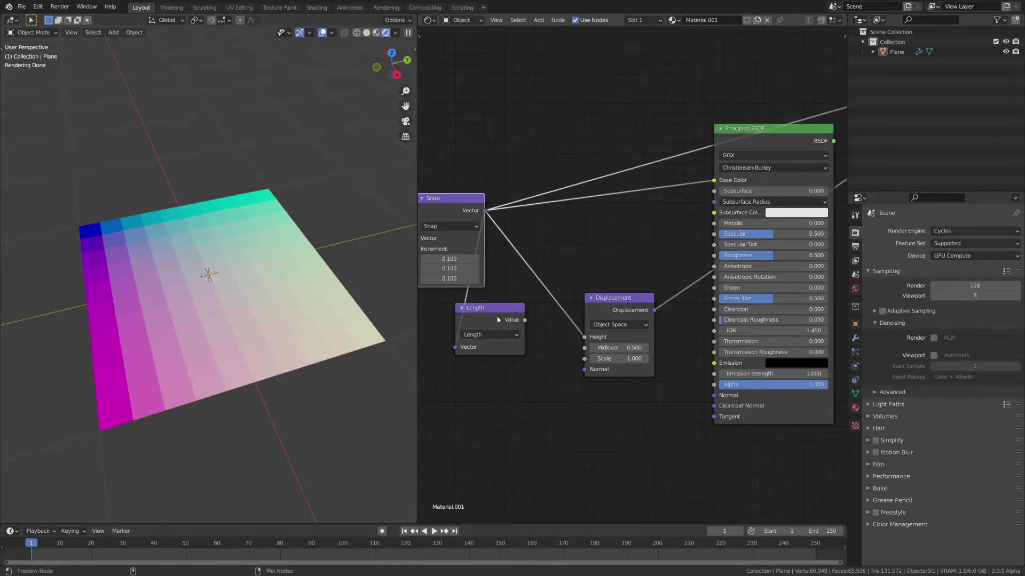
# - Compare the preview of the Length node with that of the Snap node on the plane
pyautogui.keyDown('ctrl'); pyautogui.keyDown('shift'); pyautogui.click(476, 322); pyautogui.keyUp('shift'); pyautogui.keyUp('ctrl')
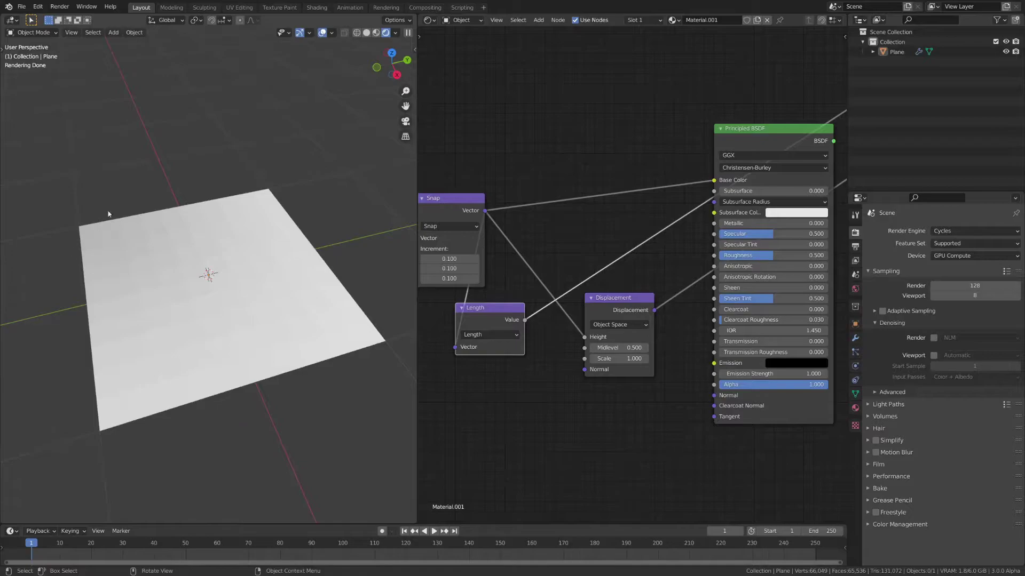
pyautogui.keyDown('ctrl'); pyautogui.keyDown('shift'); pyautogui.click(427, 213); pyautogui.keyUp('shift'); pyautogui.keyUp('ctrl')
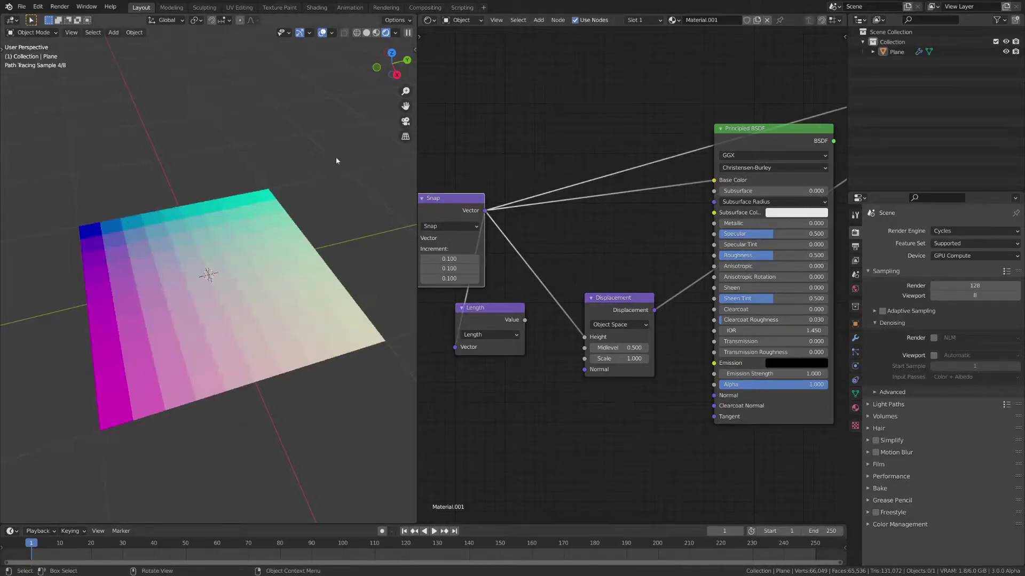
pyautogui.moveTo(80, 248); pyautogui.dragTo(91, 257, button='middle')
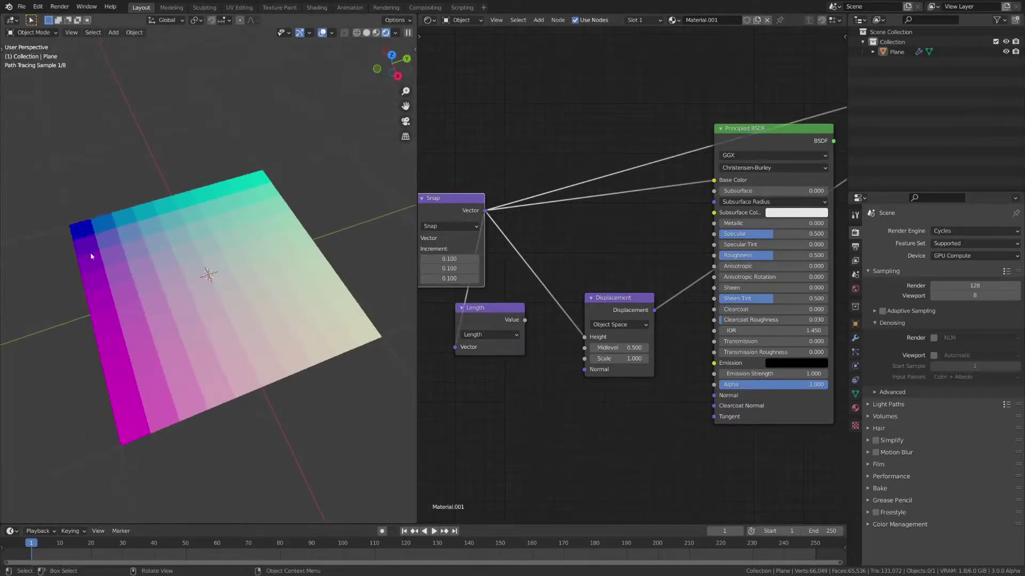
pyautogui.keyDown('ctrl'); pyautogui.keyDown('shift'); pyautogui.click(491, 314); pyautogui.keyUp('shift'); pyautogui.keyUp('ctrl')
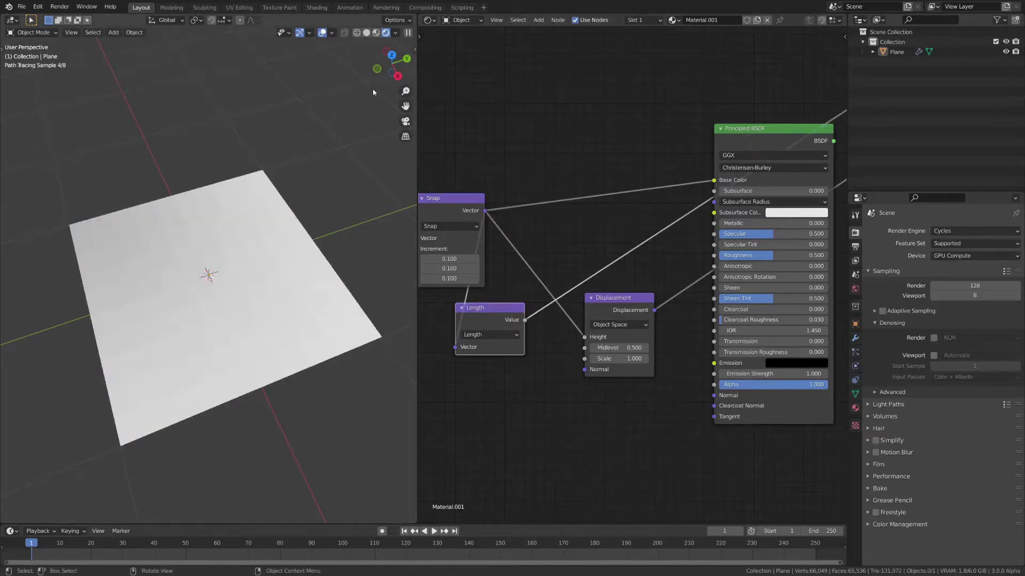
# - Annotate the previewed plane with arrows along two adjacent edges, and erase the annotations
pyautogui.moveTo(377, 68); pyautogui.dragTo(108, 340)
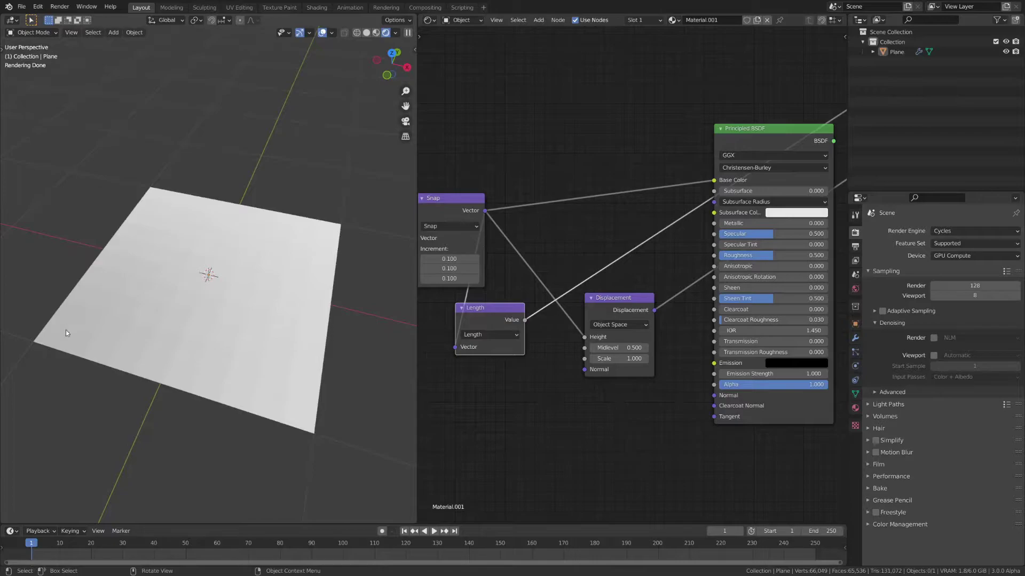
pyautogui.moveTo(30, 332)
pyautogui.mouseDown()
pyautogui.moveTo(118, 178)
pyautogui.moveTo(135, 193)
pyautogui.moveTo(312, 204)
pyautogui.moveTo(307, 224)
pyautogui.mouseUp()
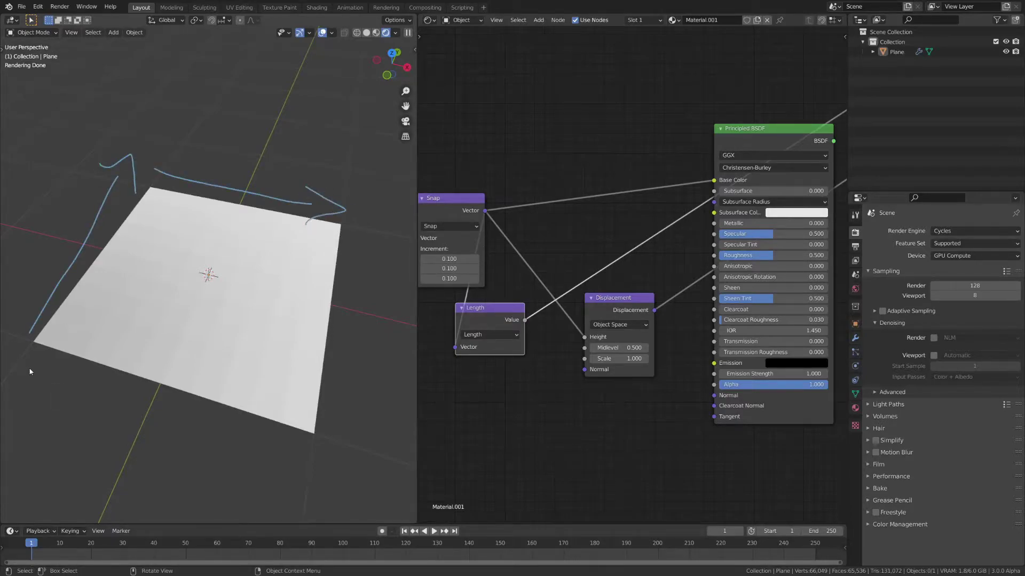
pyautogui.moveTo(37, 331); pyautogui.dragTo(266, 256)
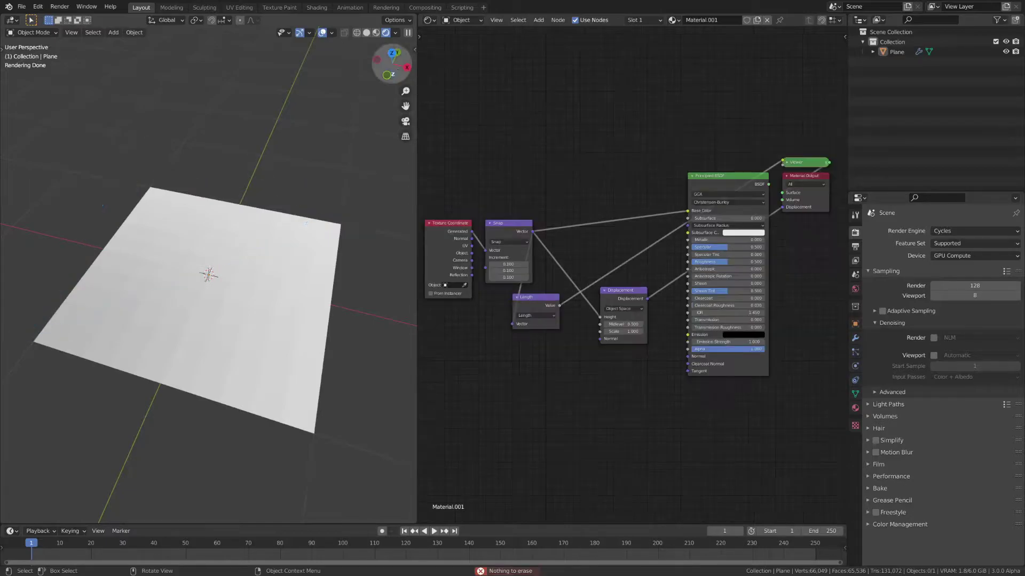
# - Preview the Principled BSDF on the plane again, viewed close up at a low angle
pyautogui.moveTo(240, 266); pyautogui.dragTo(238, 239, button='middle')
pyautogui.scroll(3, 239, 239)
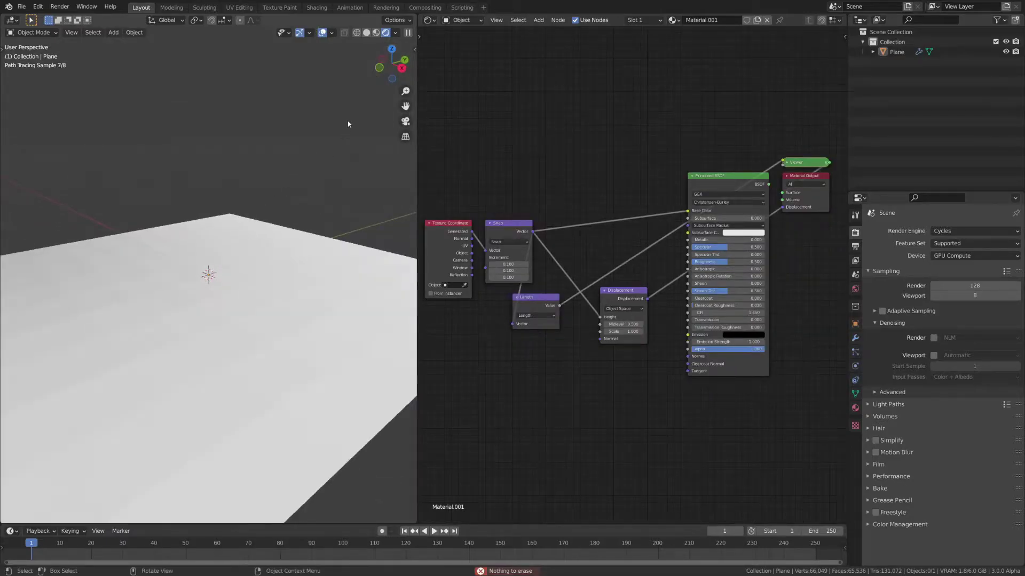
pyautogui.moveTo(380, 80); pyautogui.dragTo(406, 74, button='middle')
pyautogui.keyDown('ctrl'); pyautogui.keyDown('shift'); pyautogui.click(695, 177); pyautogui.keyUp('shift'); pyautogui.keyUp('ctrl')
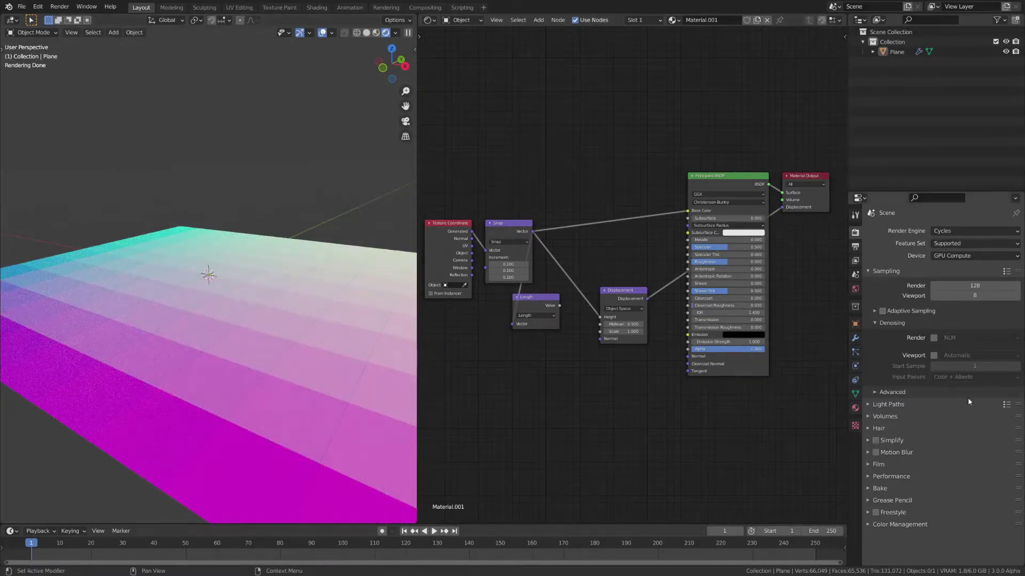
# - Change the material's surface displacement method from Bump Only to Displacement Only
pyautogui.click(855, 409)
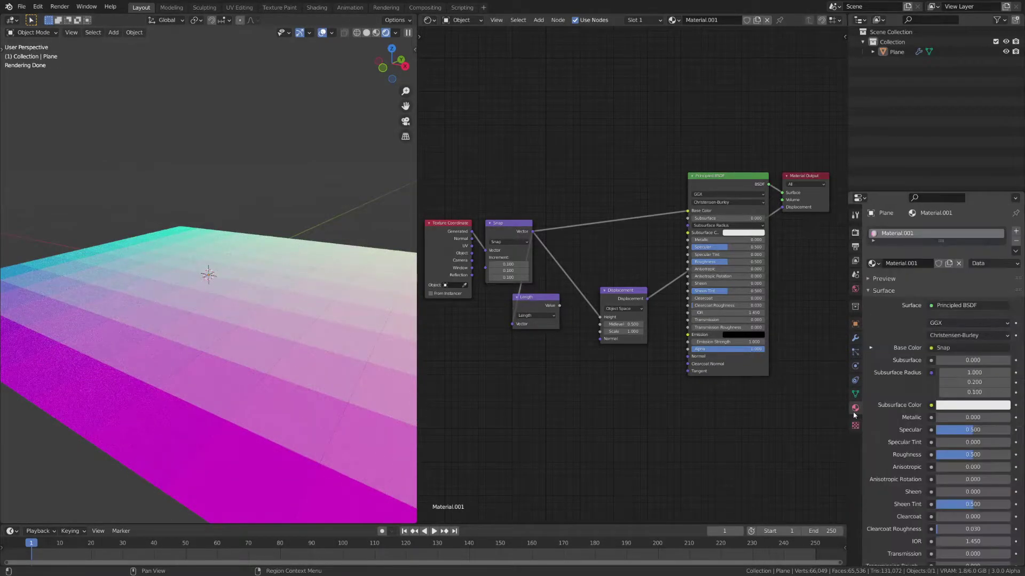
pyautogui.scroll(-10, 888, 410)
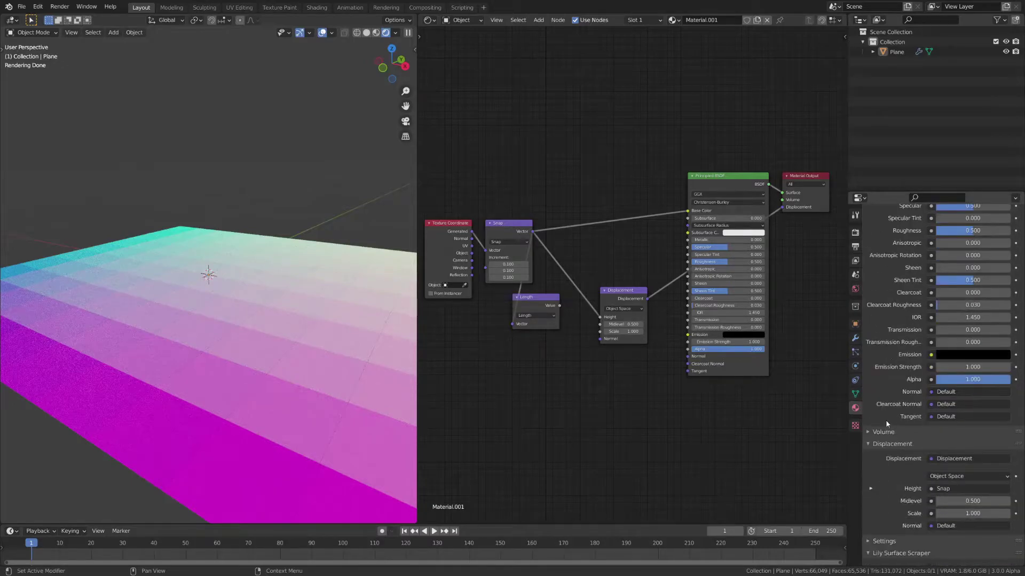
pyautogui.click(883, 541)
pyautogui.scroll(-6, 918, 501)
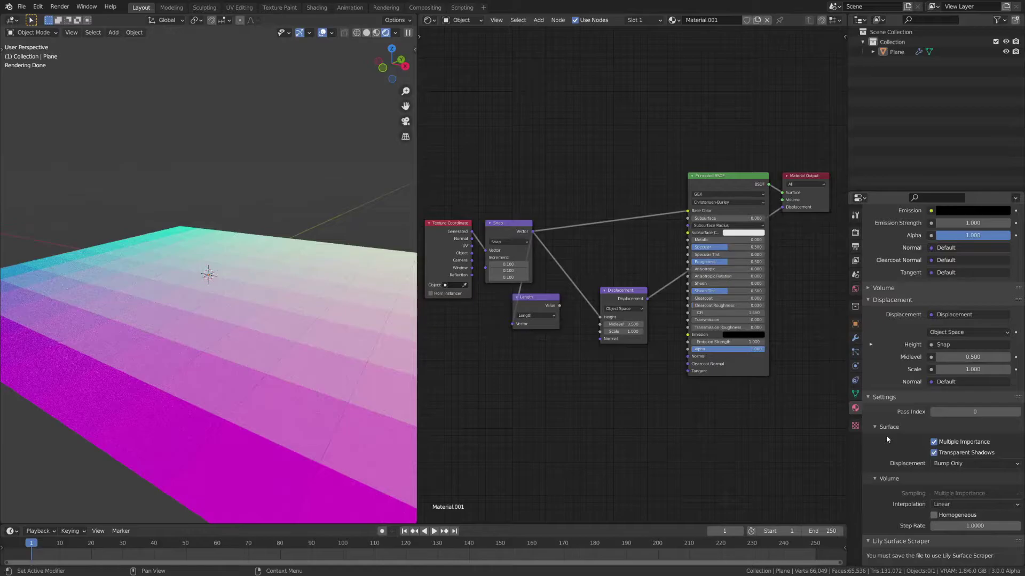
pyautogui.click(951, 464)
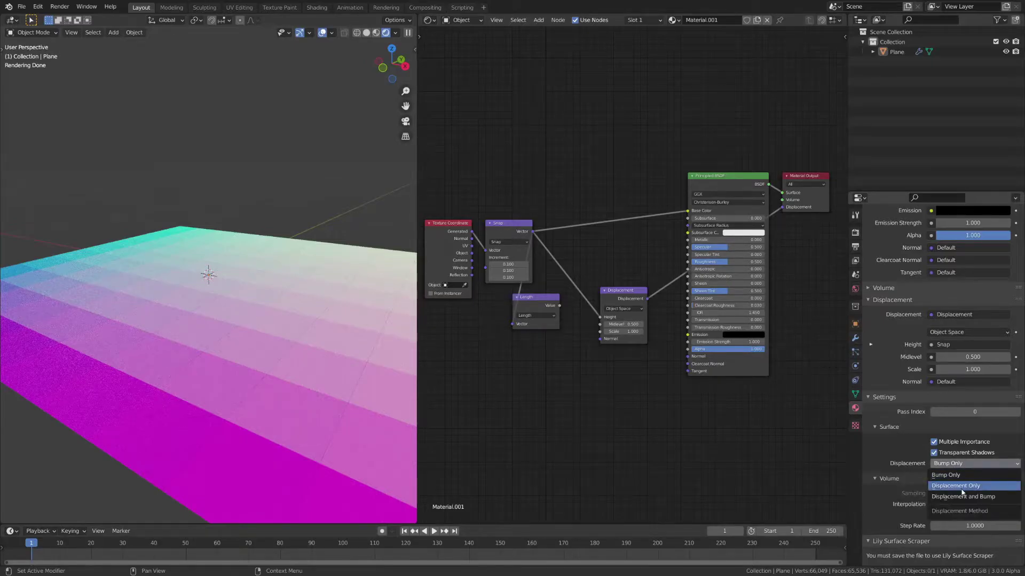
pyautogui.click(961, 490)
# - Set all three increments of the Snap node to 0.100001 and check the spikes along the displaced plane's edges
pyautogui.moveTo(386, 66); pyautogui.dragTo(399, 64)
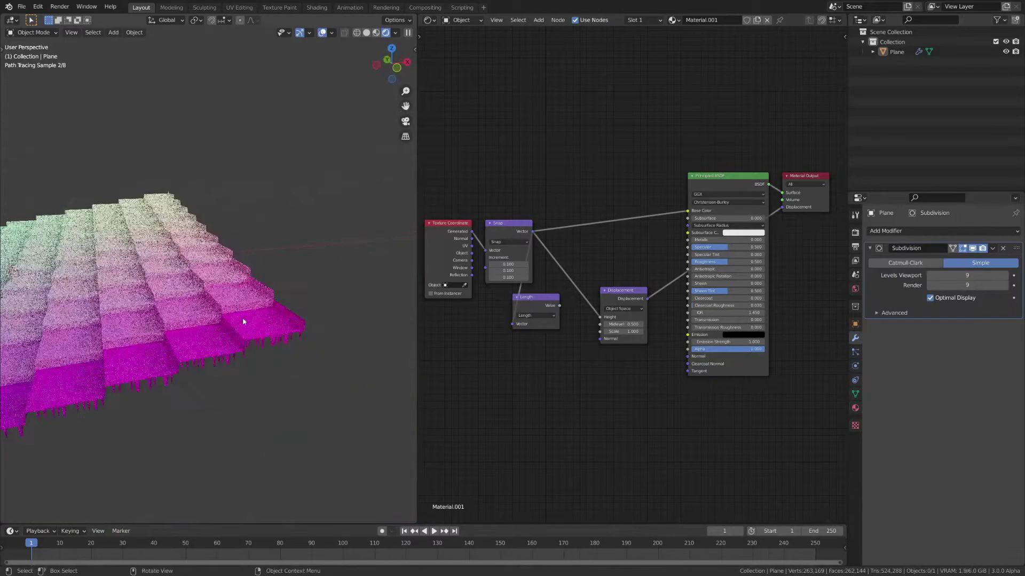
pyautogui.scroll(3, 302, 325)
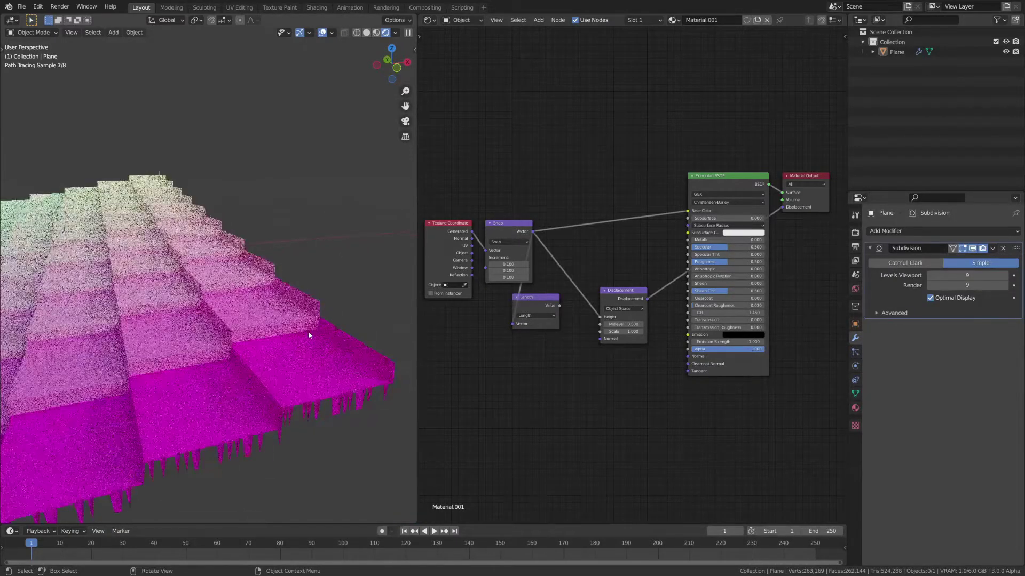
pyautogui.moveTo(308, 335); pyautogui.dragTo(347, 164, button='middle')
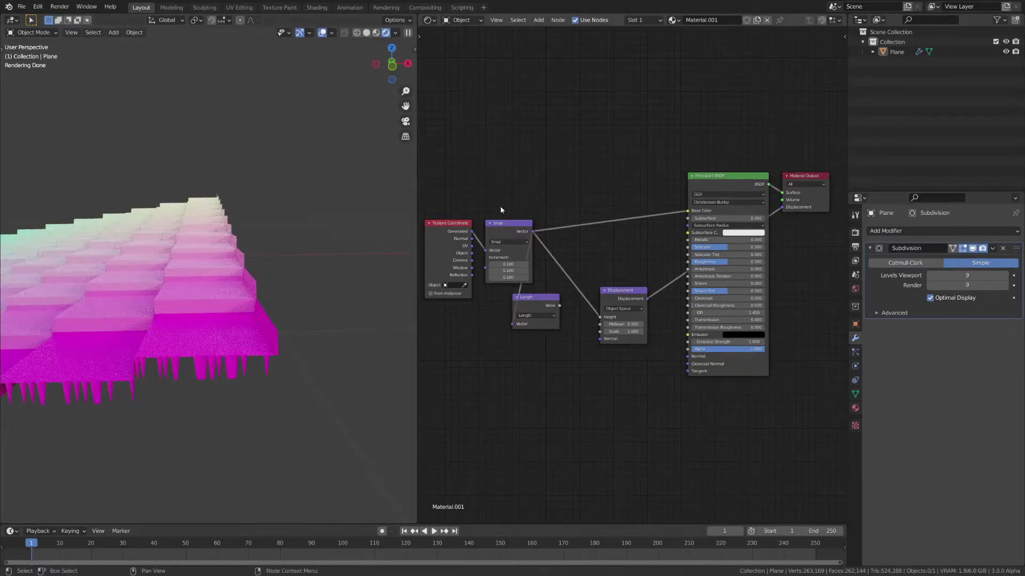
pyautogui.scroll(3, 519, 238)
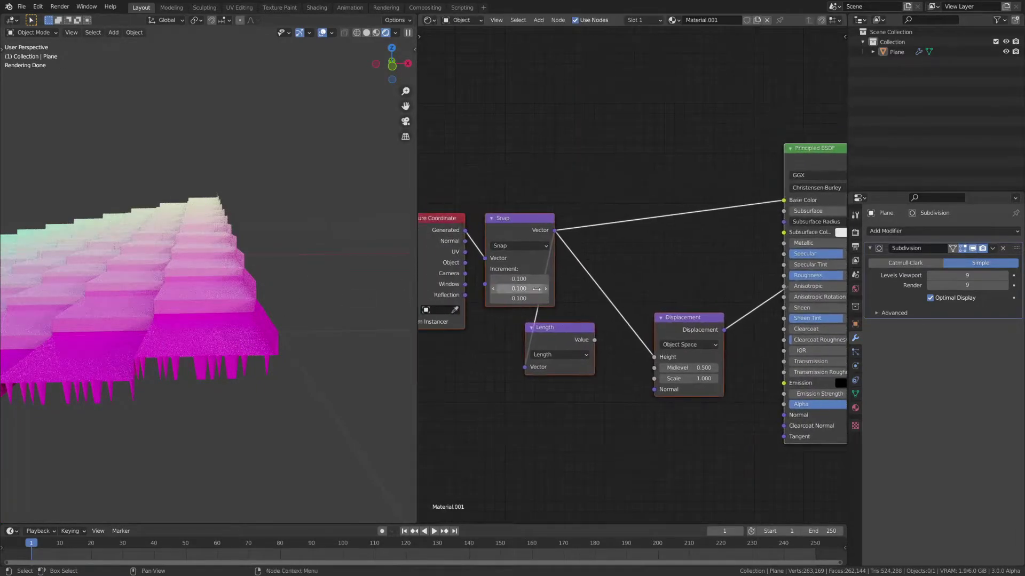
pyautogui.click(529, 280)
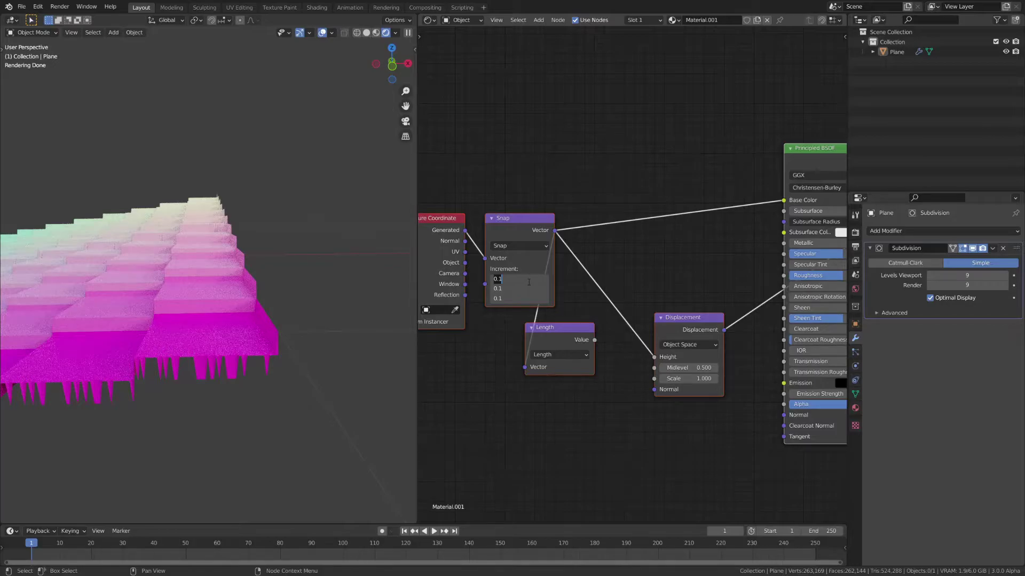
pyautogui.press('BackSpace')
pyautogui.write('.100001')
pyautogui.press('Return')
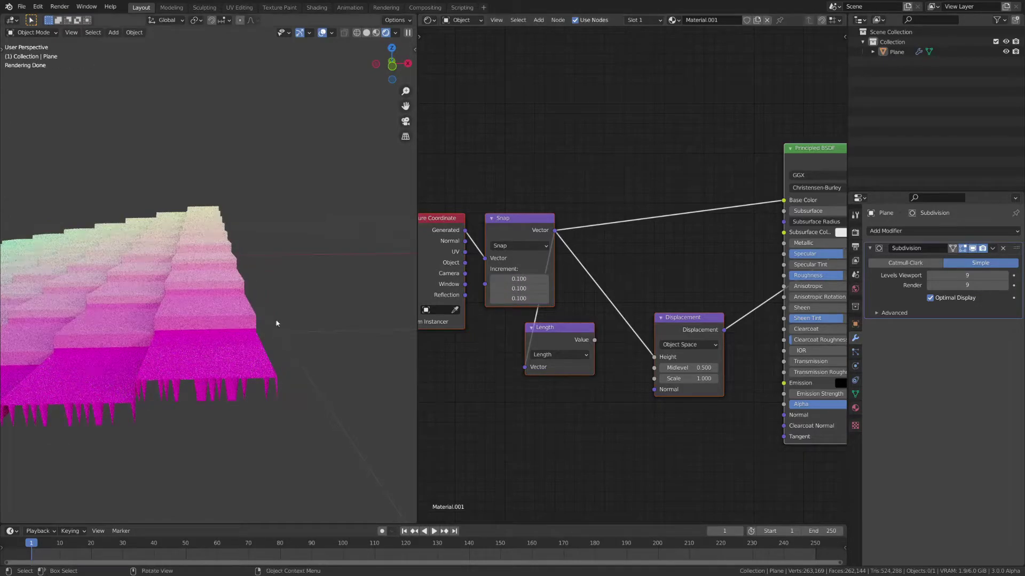
pyautogui.moveTo(335, 405); pyautogui.dragTo(210, 359, button='middle')
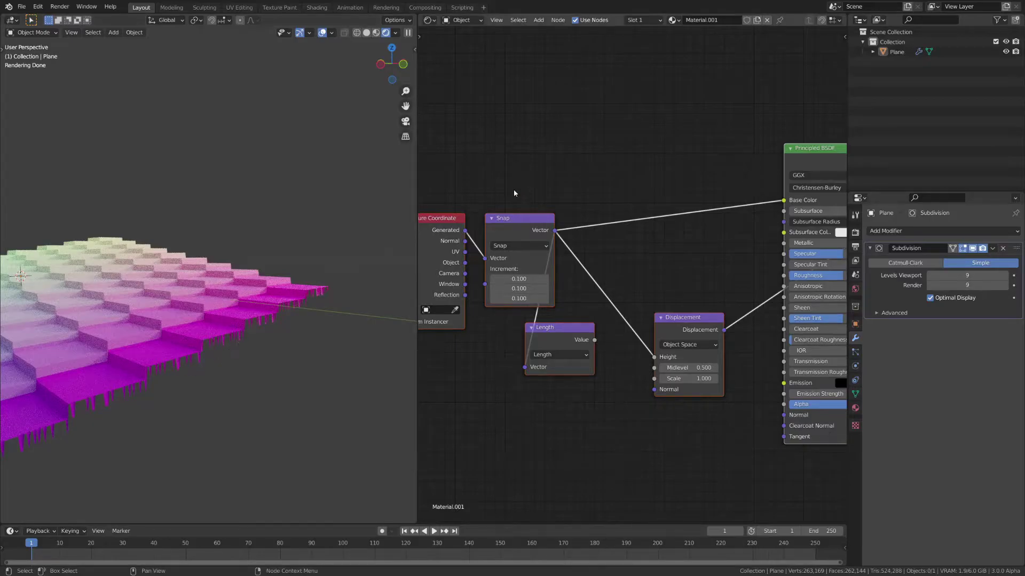
# - Duplicate the Snap node and insert the copy between the Texture Coordinate and the original Snap node
pyautogui.scroll(-1, 536, 197)
pyautogui.click(526, 198)
pyautogui.moveTo(480, 282); pyautogui.dragTo(404, 275)
pyautogui.moveTo(512, 189); pyautogui.dragTo(568, 270)
pyautogui.hotkey('shift', 'd')
pyautogui.click(501, 270)
# - Change the inserted copy's operation to Add and set all three vector components to a tiny offset displayed as 0.000
pyautogui.press('a')
pyautogui.click(487, 250)
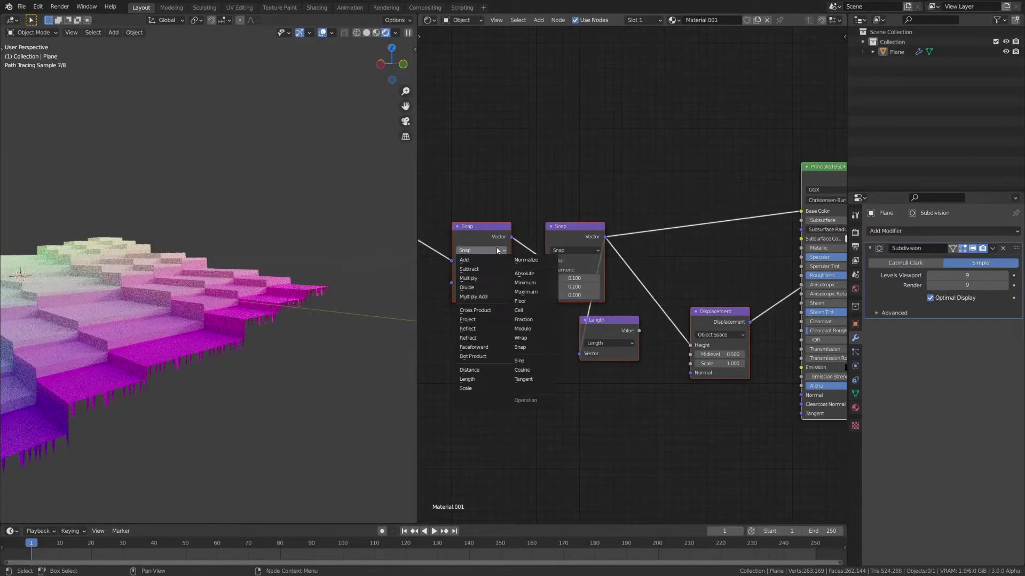
pyautogui.scroll(2, 457, 246)
pyautogui.click(455, 249)
pyautogui.click(454, 271)
pyautogui.moveTo(457, 298); pyautogui.dragTo(461, 276)
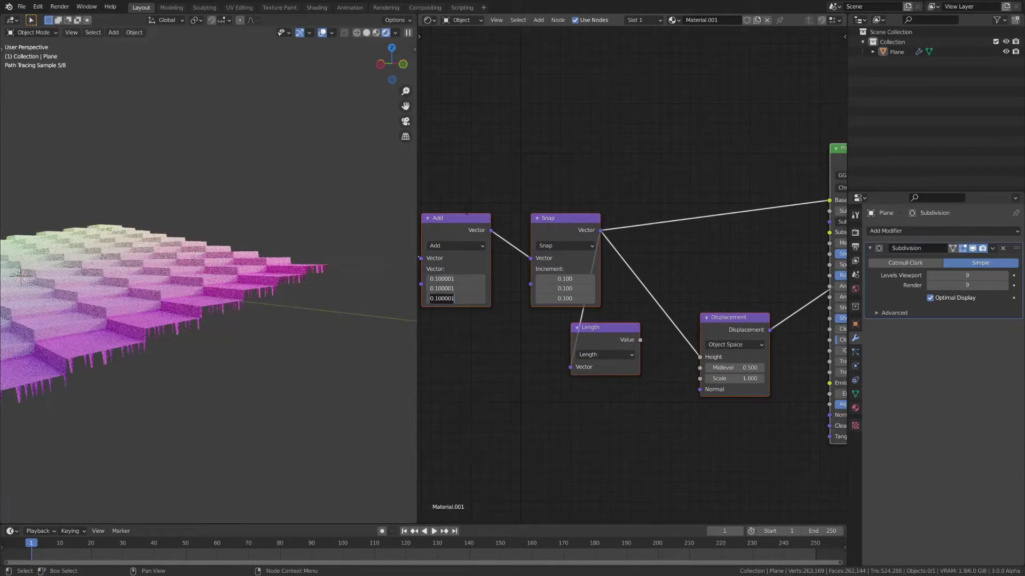
pyautogui.write('.00')
pyautogui.press('Return')
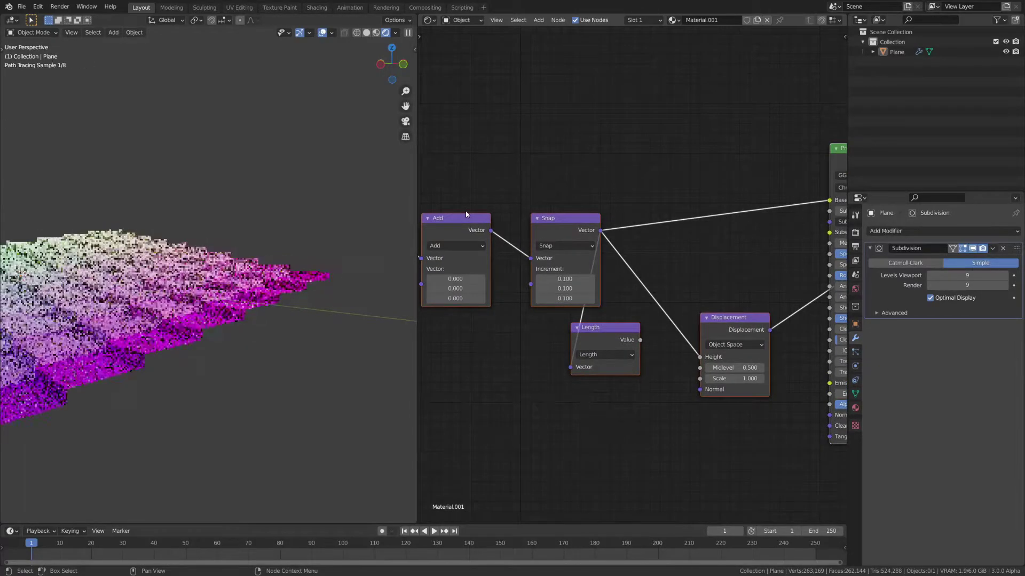
# - Examine the stepped displacement across the whole plane and up close, along with the Add and Snap nodes driving it
pyautogui.scroll(-4, 295, 262)
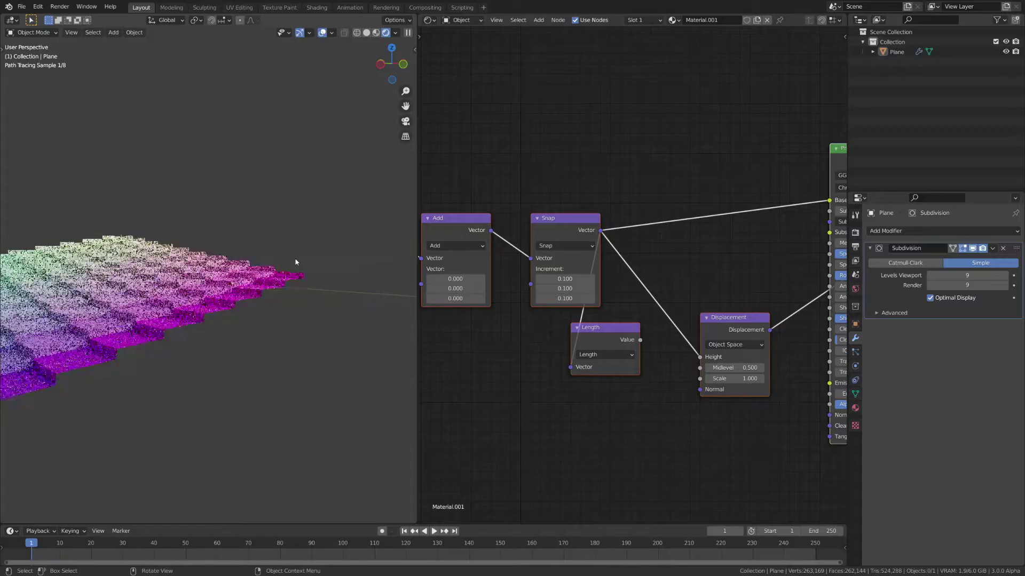
pyautogui.moveTo(405, 106); pyautogui.dragTo(379, 167)
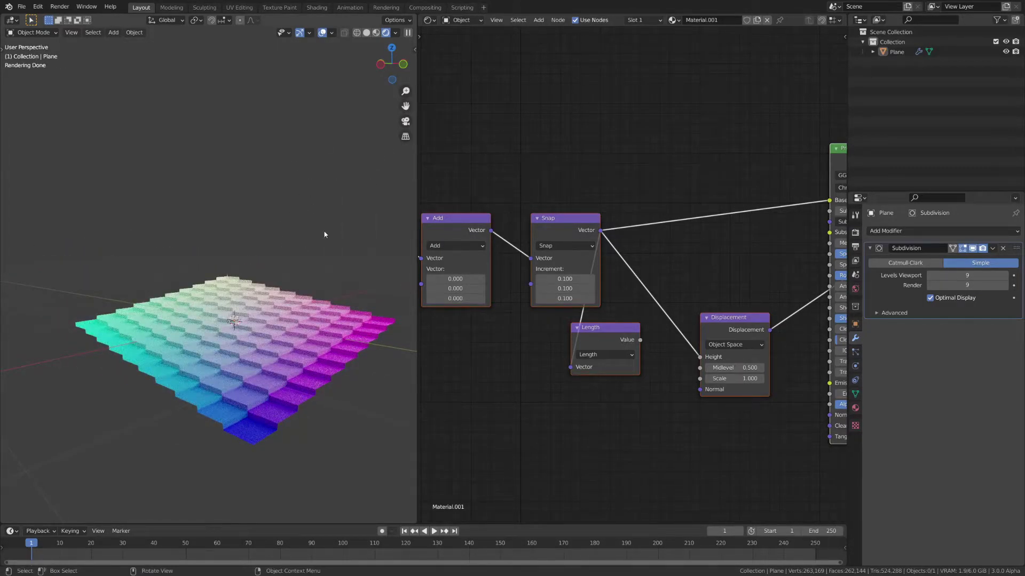
pyautogui.scroll(6, 270, 272)
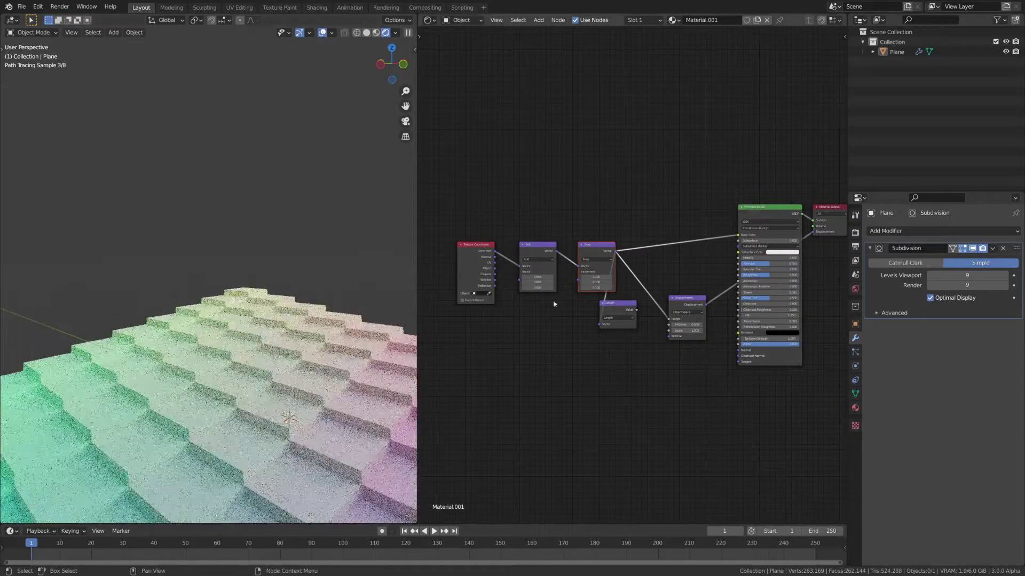
pyautogui.scroll(2, 554, 304)
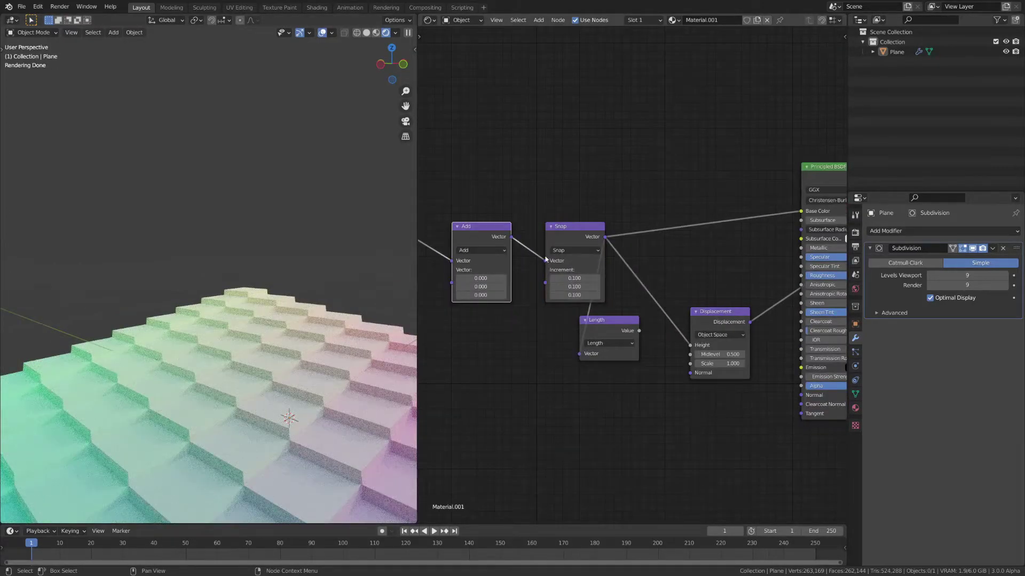
pyautogui.scroll(-2, 589, 252)
pyautogui.scroll(-5, 255, 343)
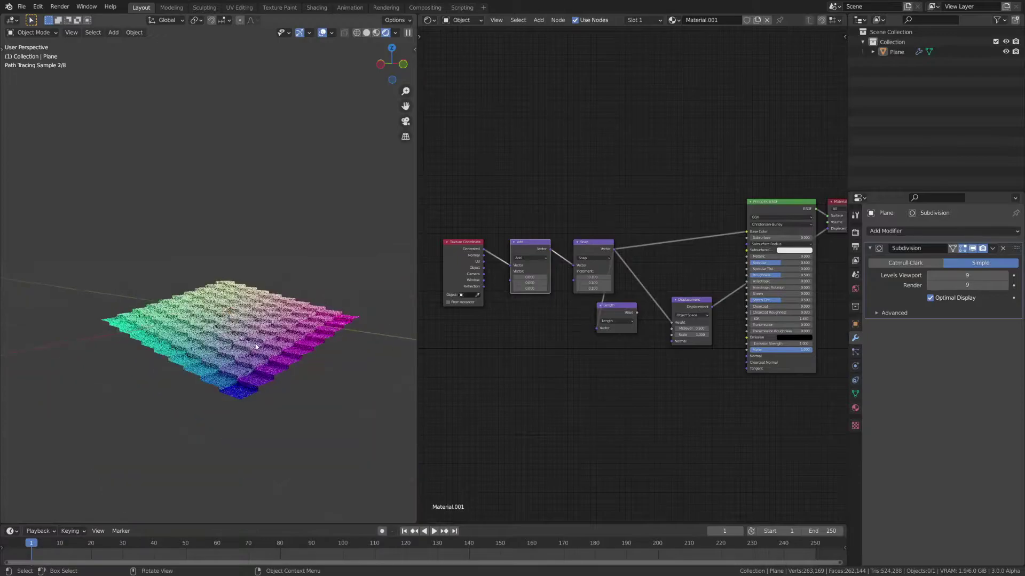
pyautogui.scroll(2, 632, 275)
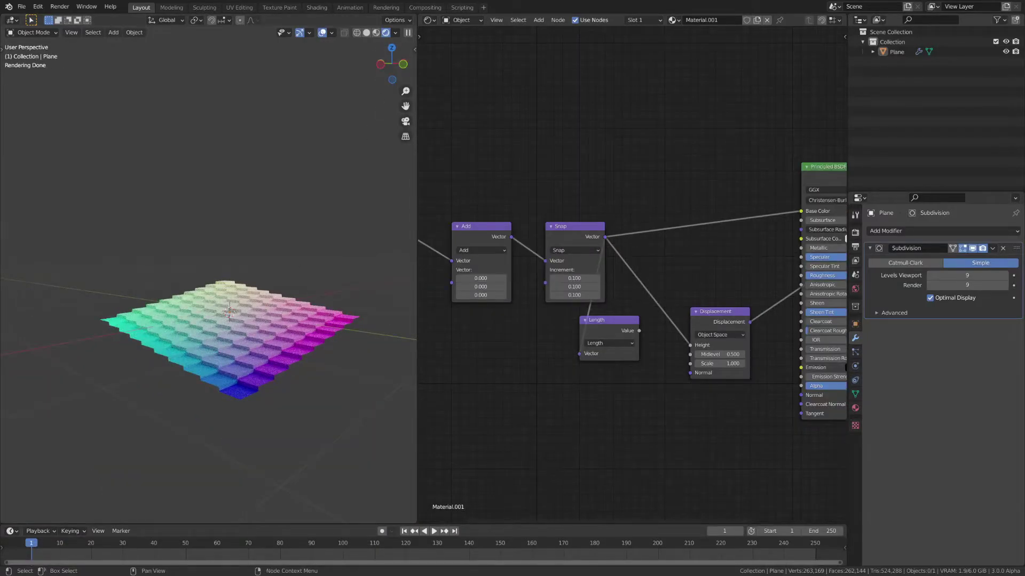
# - Connect the Length node's Value output to the Displacement node's Height and check the stepped relief
pyautogui.scroll(-1, 597, 255)
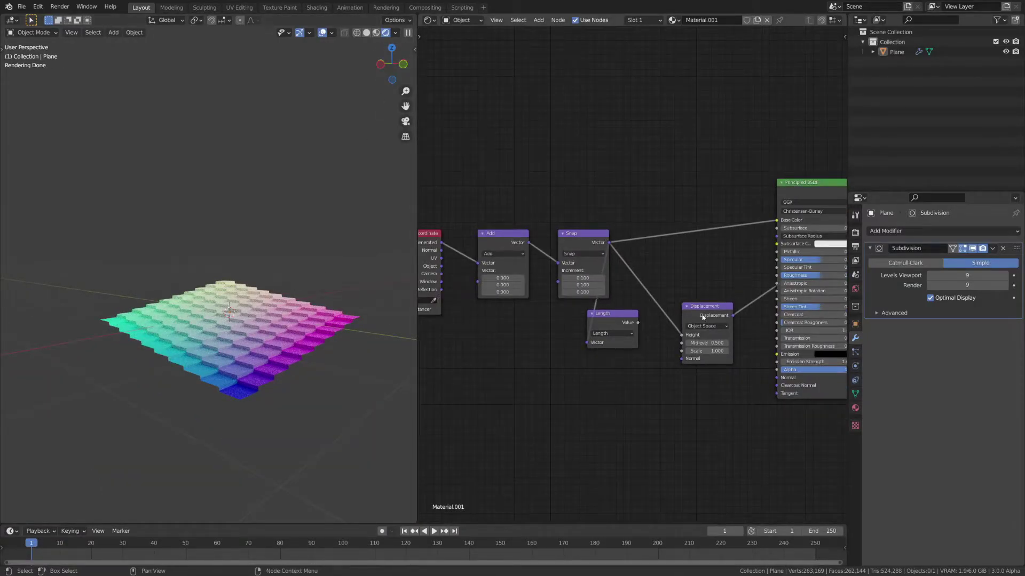
pyautogui.moveTo(393, 65); pyautogui.dragTo(380, 74)
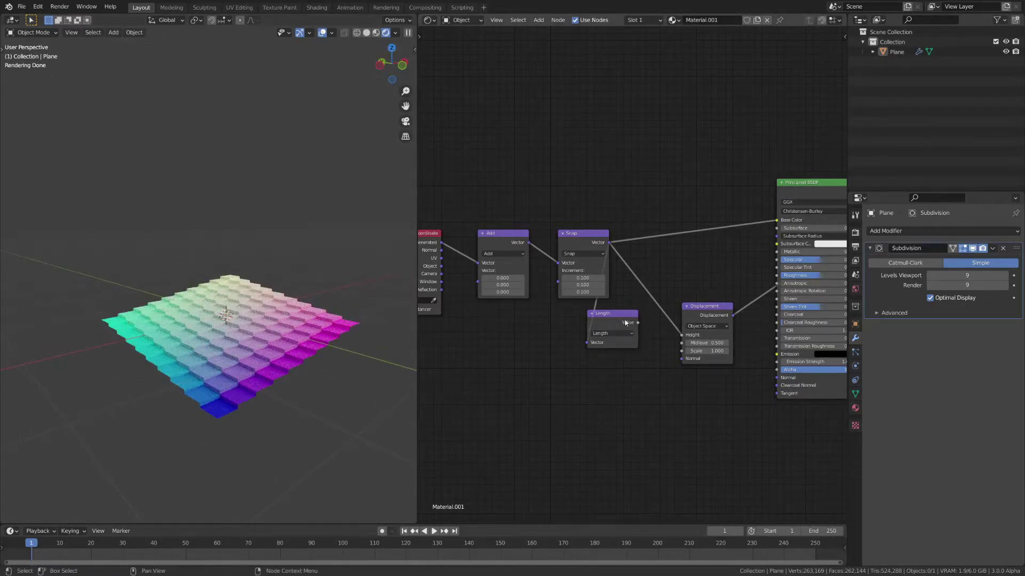
pyautogui.moveTo(638, 324); pyautogui.dragTo(683, 335)
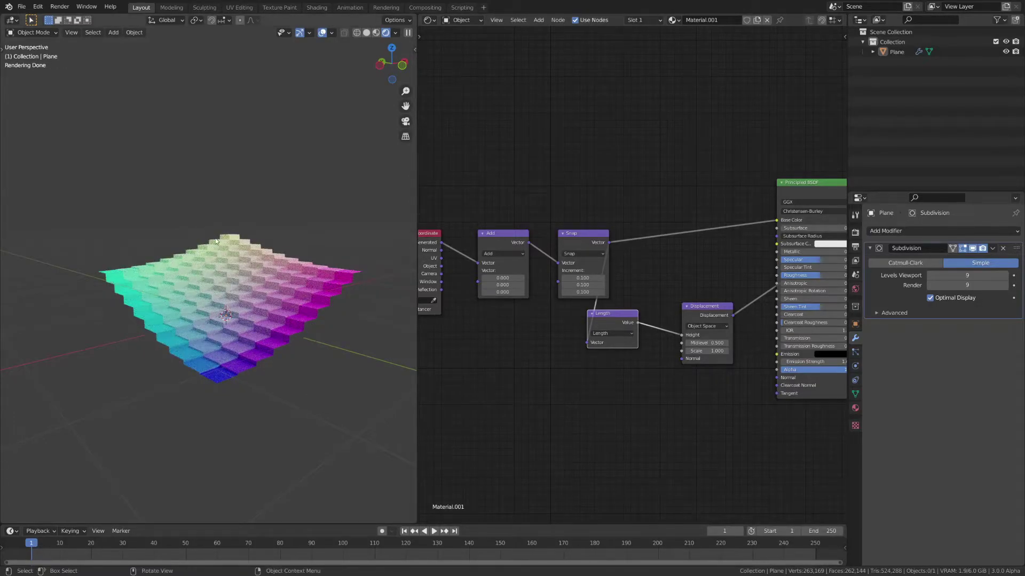
pyautogui.moveTo(393, 65); pyautogui.dragTo(338, 65)
# - Compare the displacement with the Snap vector feeding Height directly, then restore the link from the Length value
pyautogui.moveTo(607, 243); pyautogui.dragTo(682, 334)
pyautogui.hotkey('ctrl', 'z')
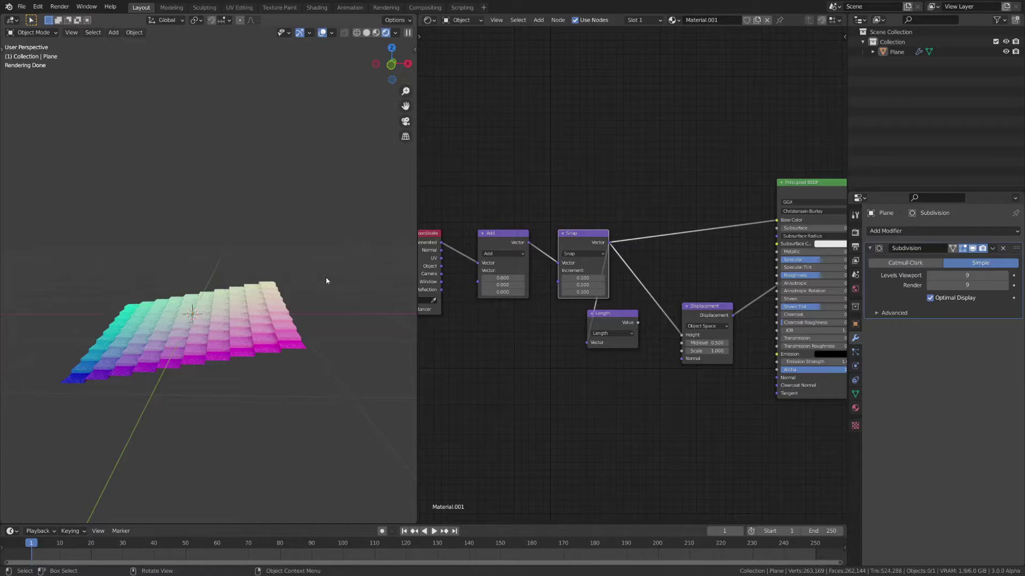
pyautogui.moveTo(637, 323); pyautogui.dragTo(682, 335)
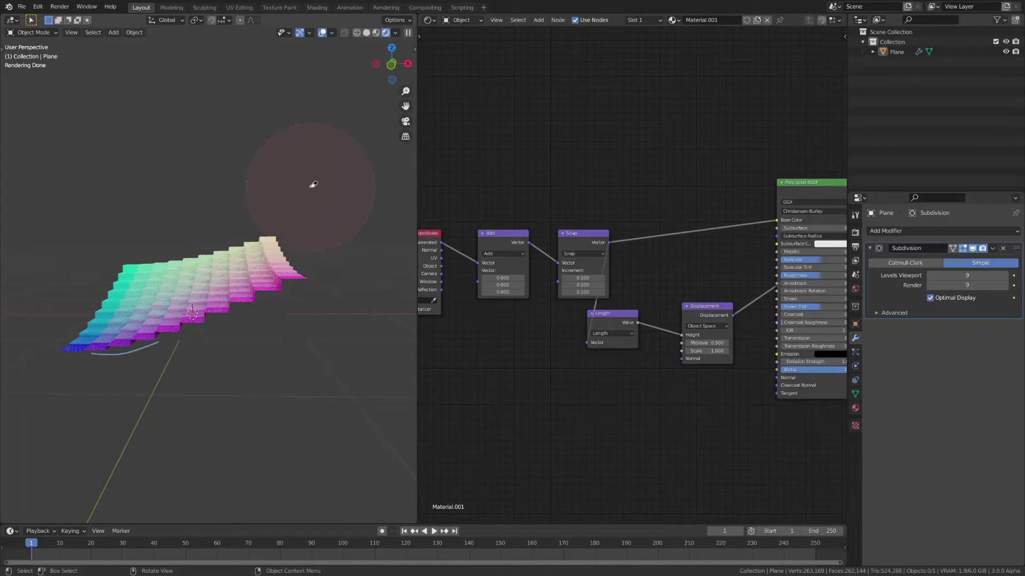
# - Add a camera, align it to an angled view of the displaced plane and move it to frame the plane
pyautogui.moveTo(392, 65)
pyautogui.mouseDown()
pyautogui.moveTo(413, 71)
pyautogui.moveTo(390, 75)
pyautogui.moveTo(398, 80)
pyautogui.mouseUp()
pyautogui.hotkey('shift', 'a')
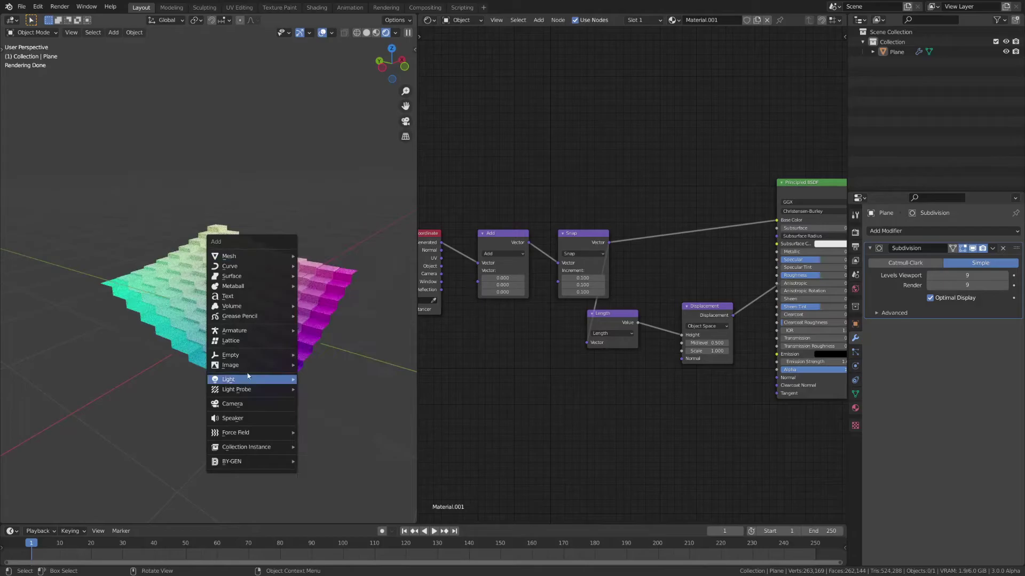
pyautogui.click(245, 407)
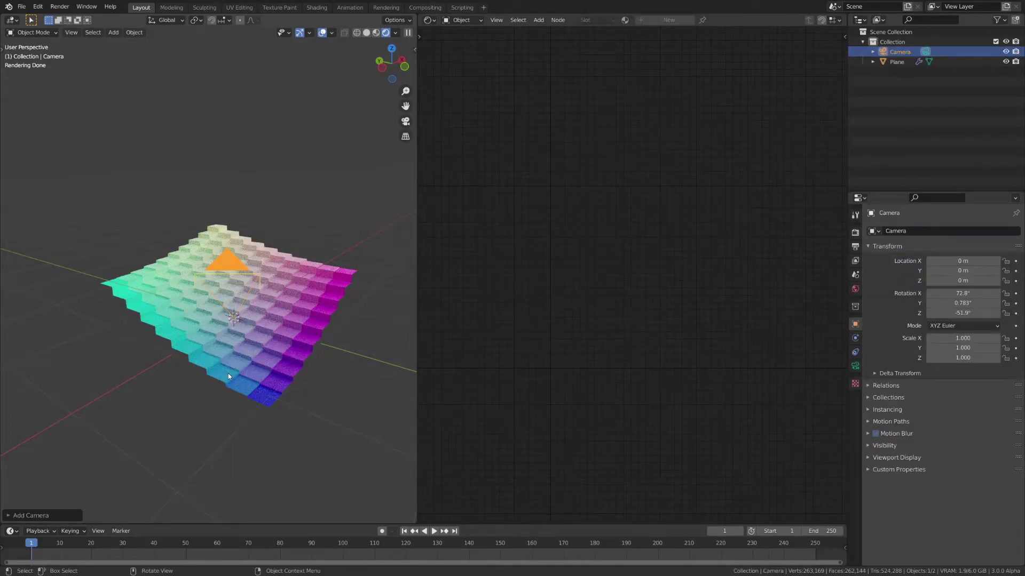
pyautogui.press('ctrl+alt+KP_0')
pyautogui.press('g')
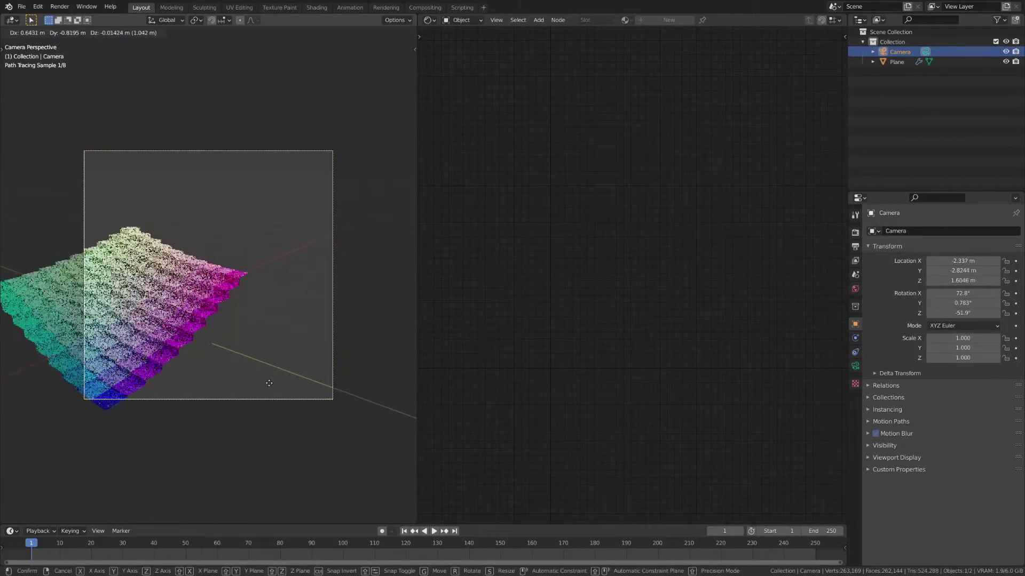
pyautogui.click(276, 379)
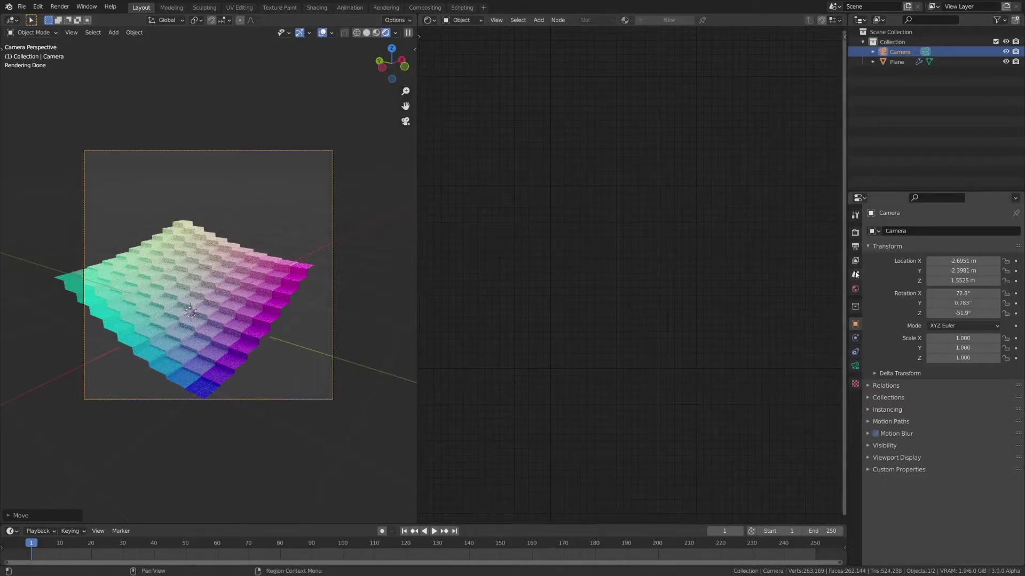
# - Check the output resolution and set the camera's location to X -3 m, Y -3 m and Z 3 m
pyautogui.click(855, 247)
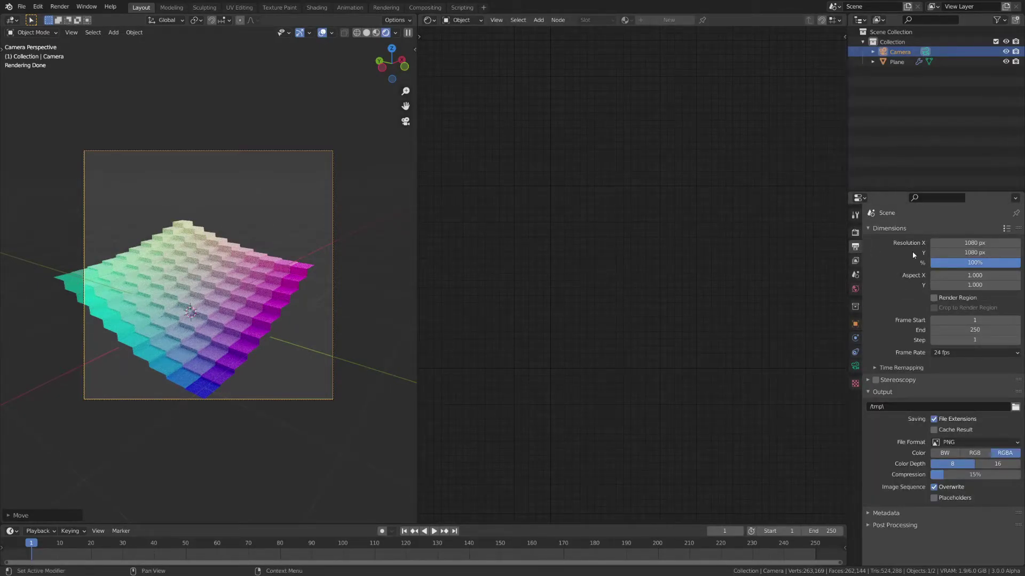
pyautogui.click(358, 293)
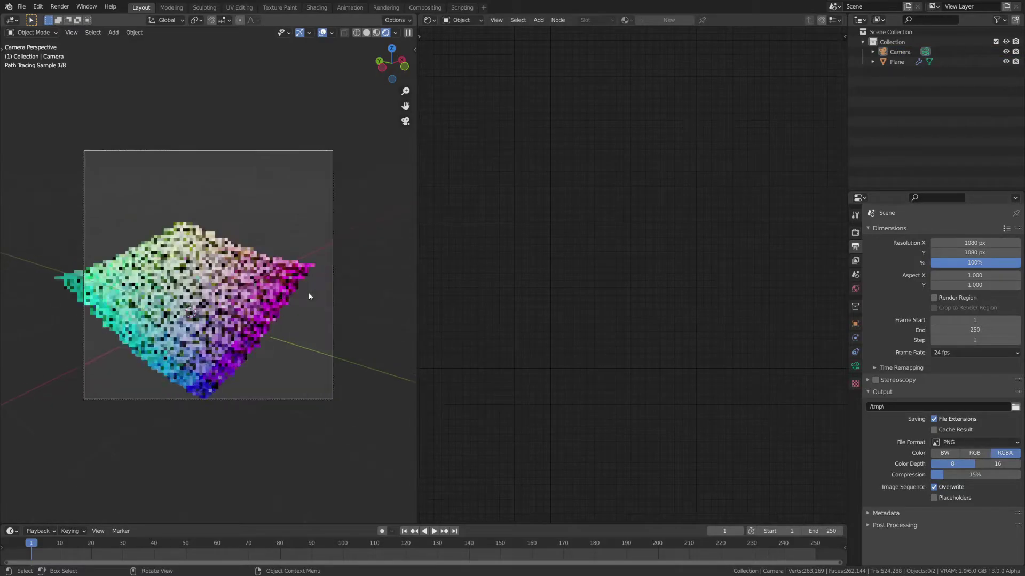
pyautogui.click(333, 297)
pyautogui.press('n')
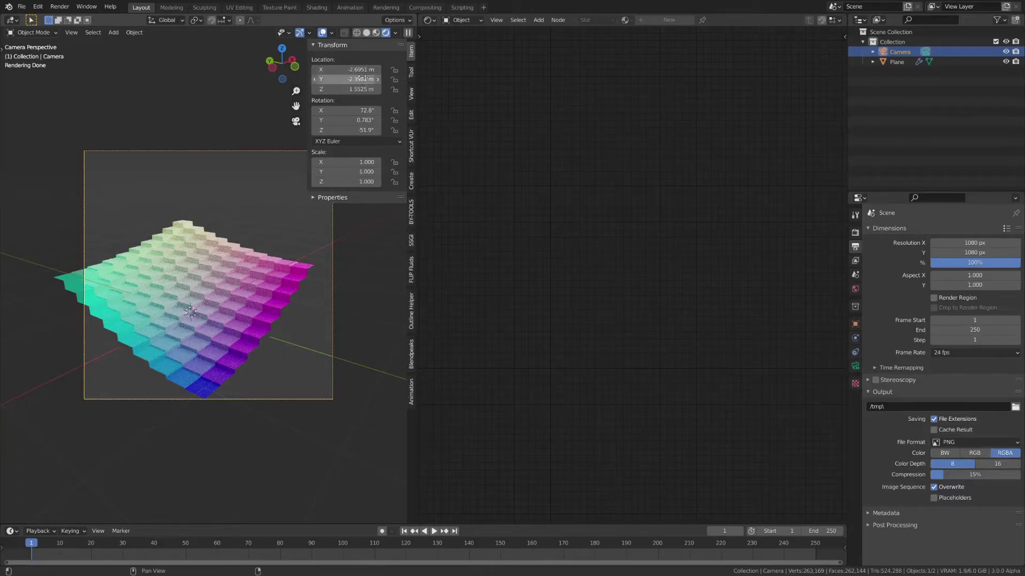
pyautogui.click(357, 69)
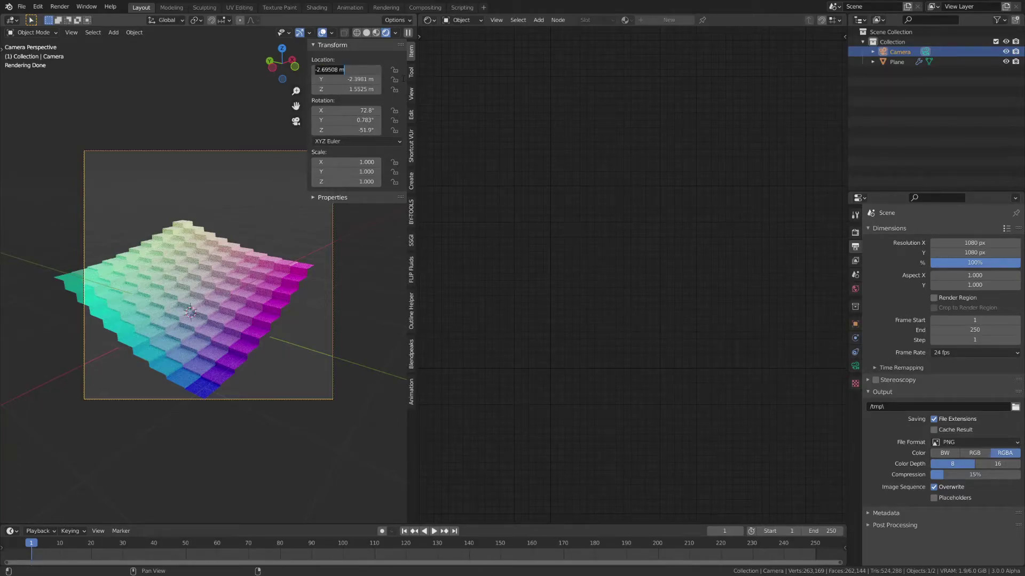
pyautogui.write('-3')
pyautogui.press('Tab')
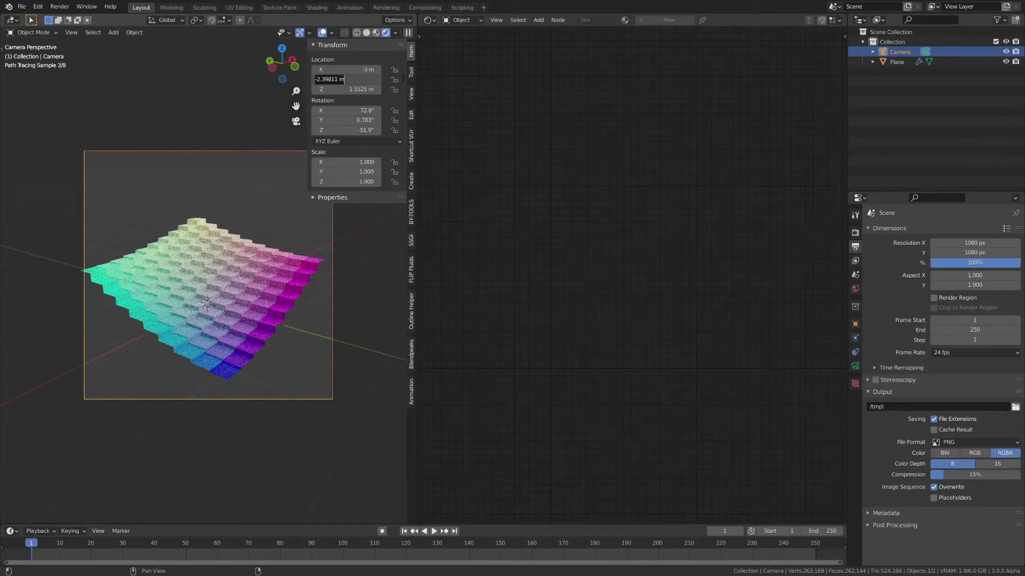
pyautogui.write('-3')
pyautogui.press('Tab')
pyautogui.write('3')
pyautogui.press('Return')
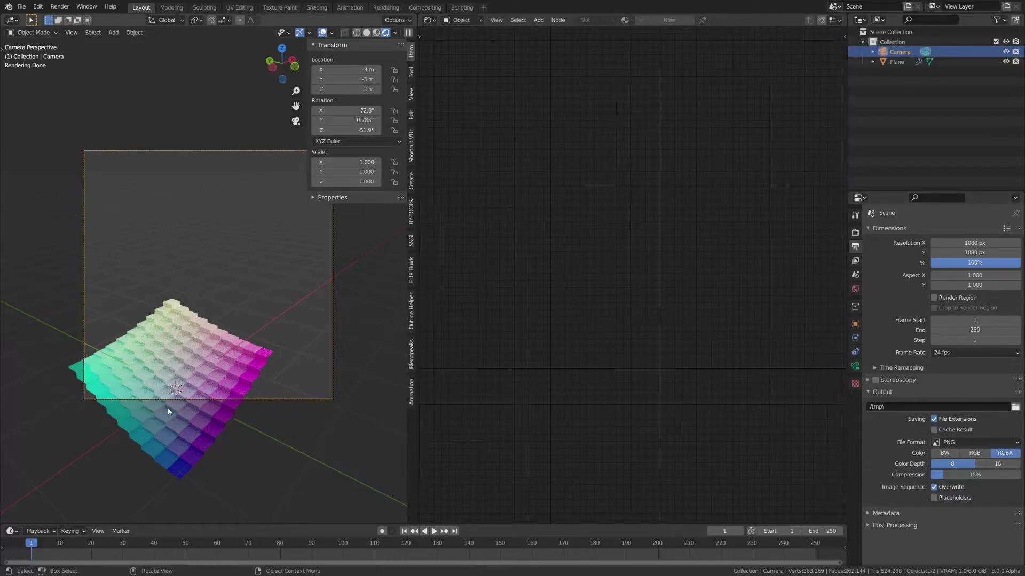
# - Add a Track To constraint to the camera with the Plane as its target
pyautogui.click(855, 324)
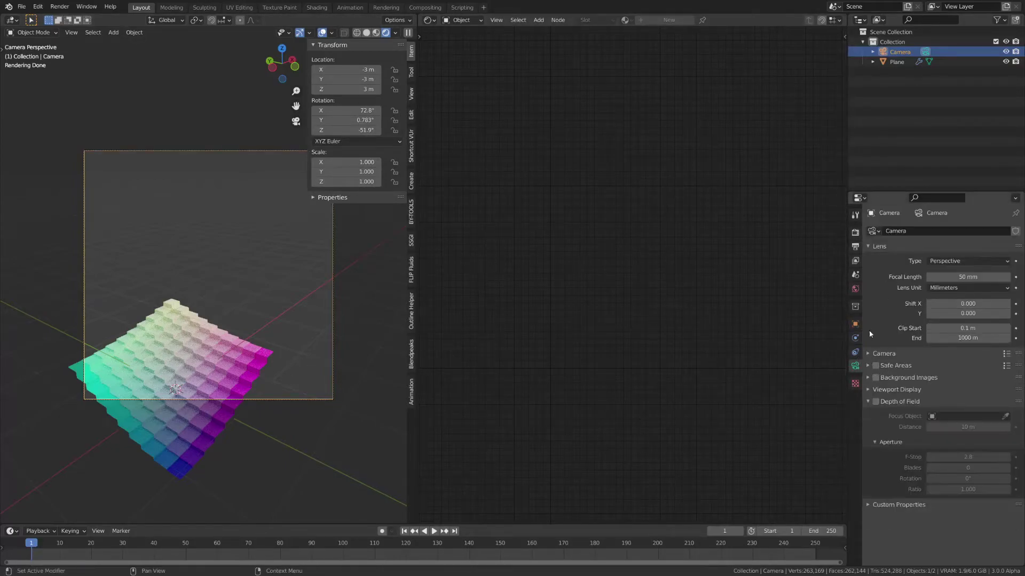
pyautogui.click(855, 353)
pyautogui.click(906, 231)
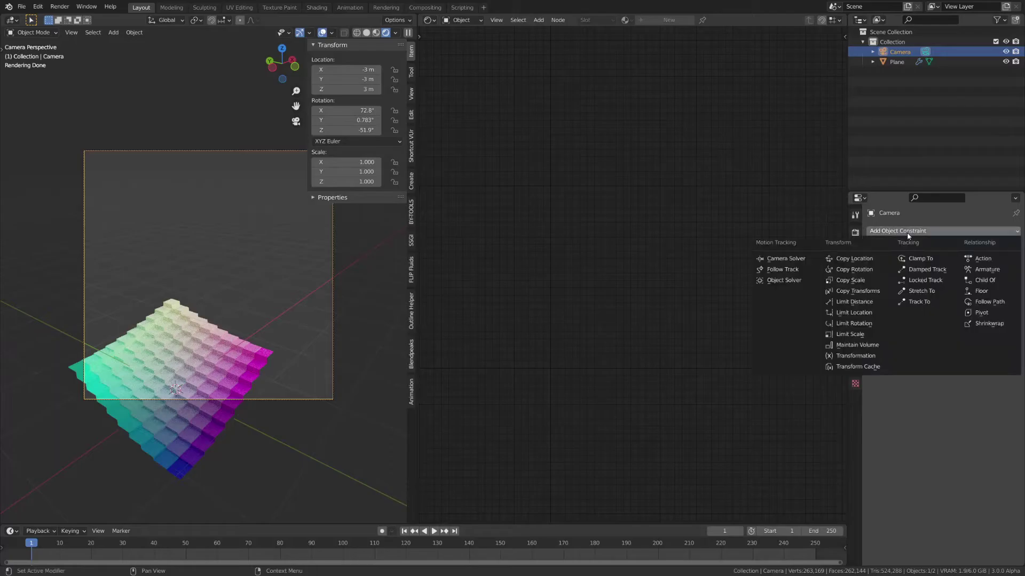
pyautogui.click(919, 301)
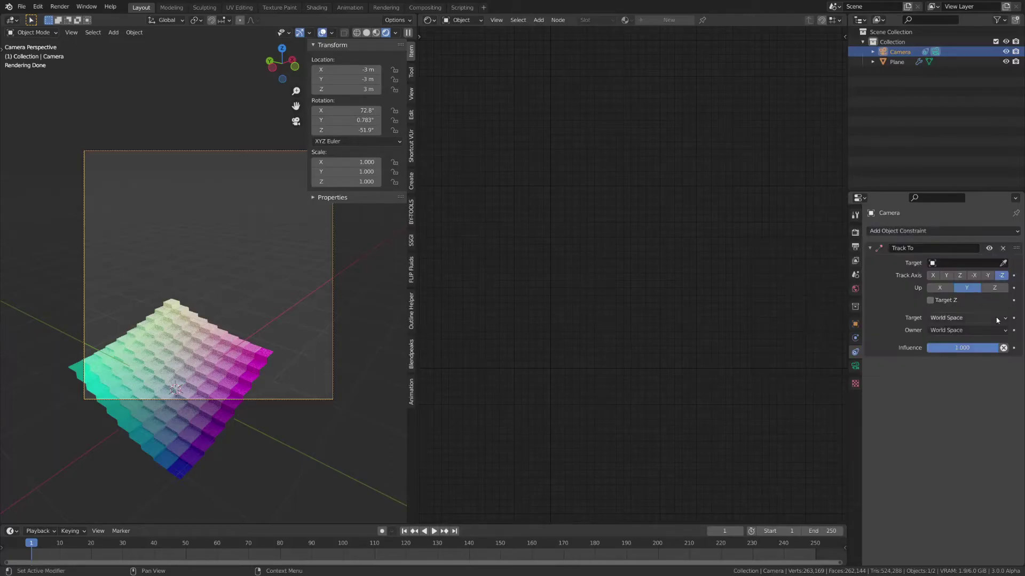
pyautogui.click(1003, 263)
pyautogui.click(248, 356)
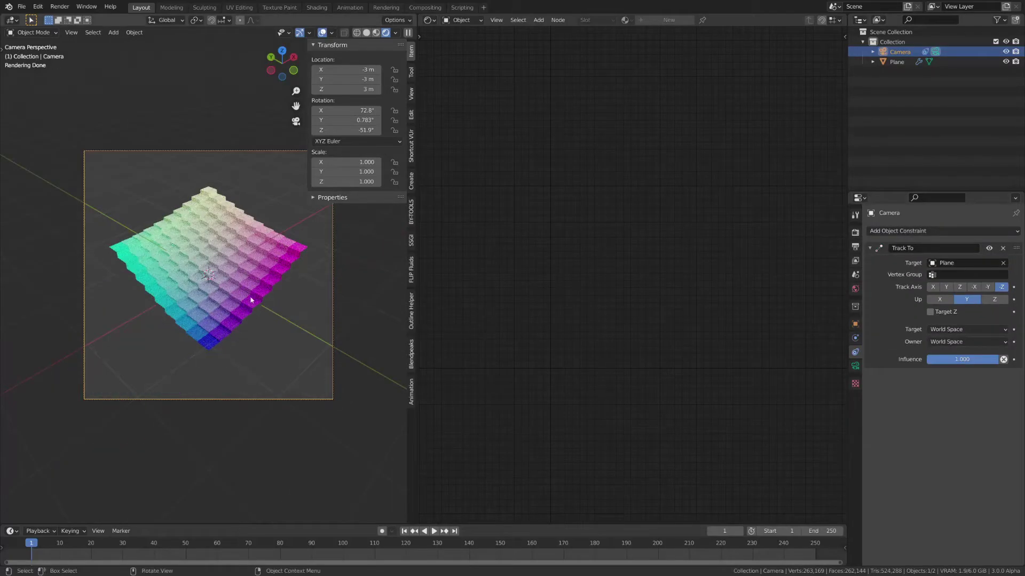
# - Set the Midlevel of the plane material's Displacement node to 0.850 and hide the transform values in the viewport
pyautogui.click(220, 267)
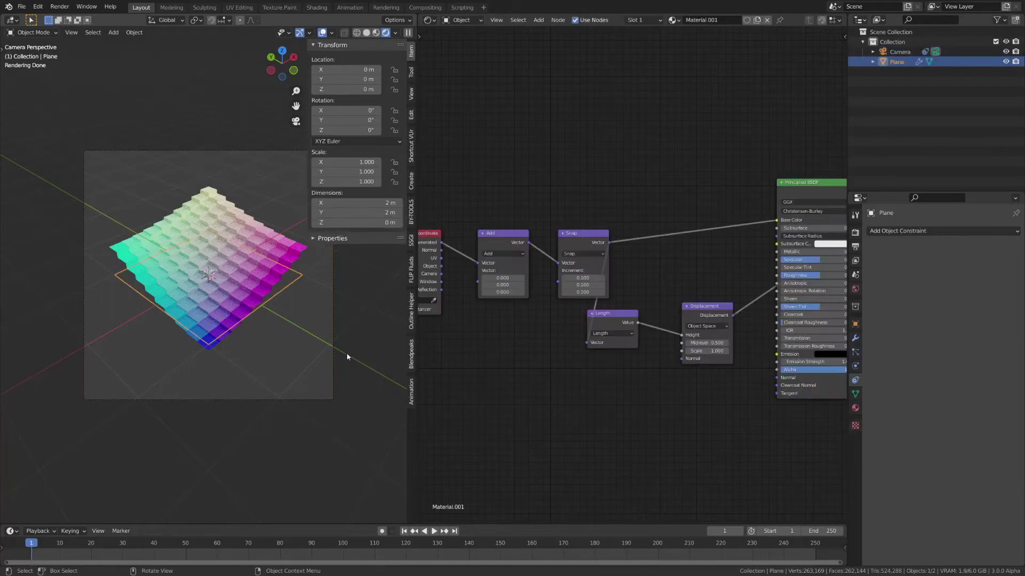
pyautogui.scroll(3, 777, 374)
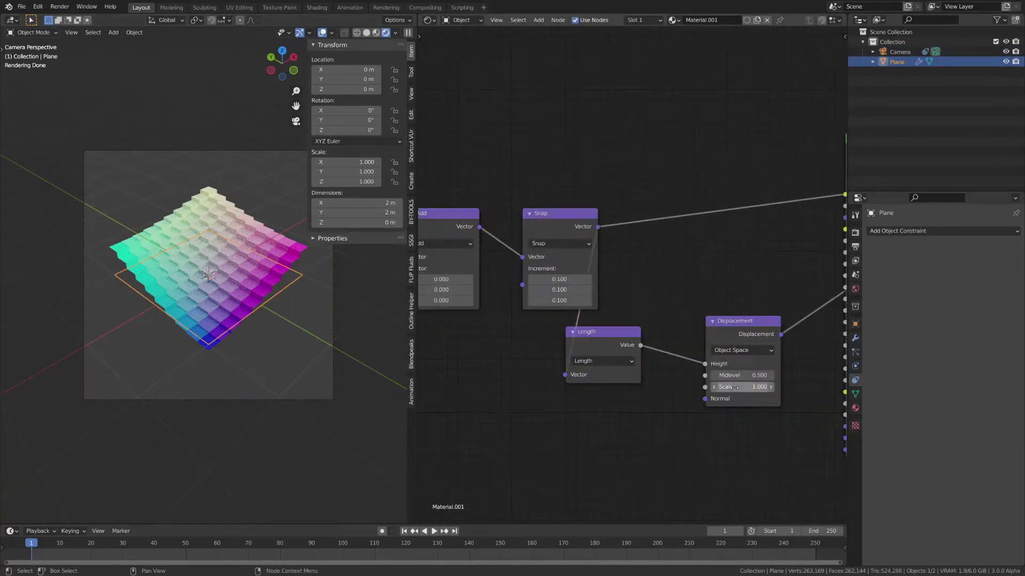
pyautogui.press('a')
pyautogui.press('g')
pyautogui.click(629, 438)
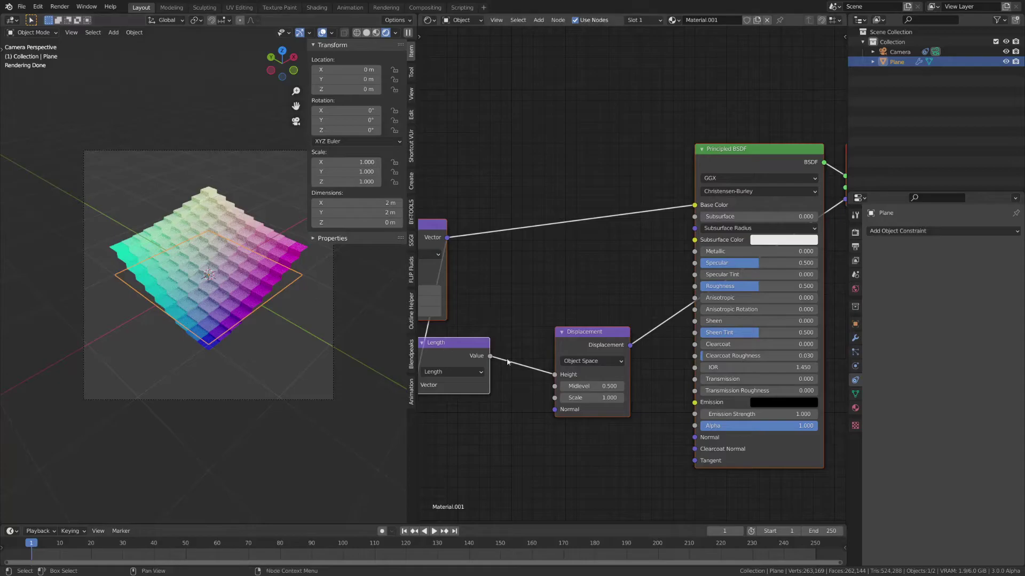
pyautogui.scroll(1, 634, 422)
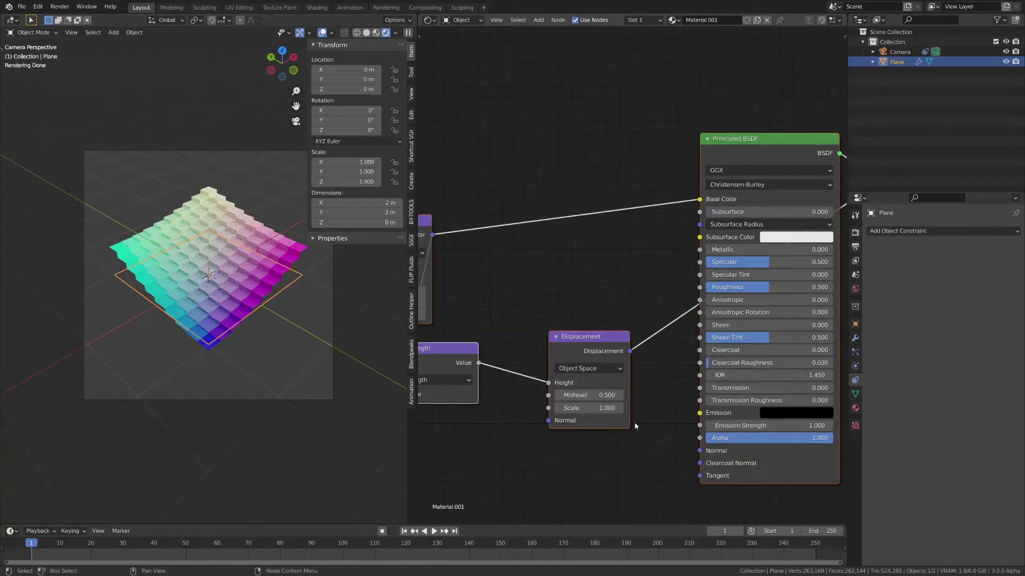
pyautogui.doubleClick(604, 397)
pyautogui.press('BackSpace')
pyautogui.write('.85')
pyautogui.press('Return')
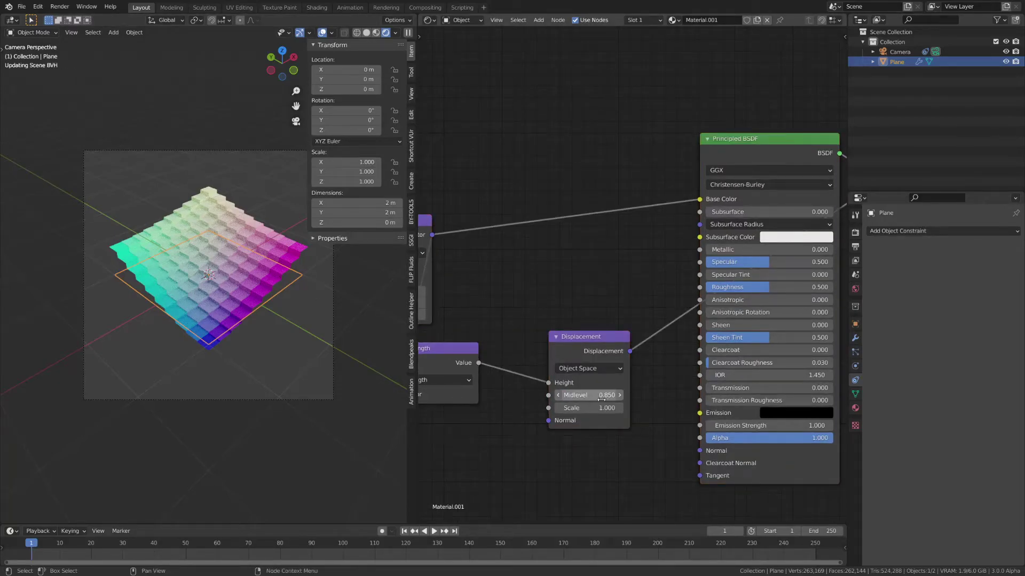
pyautogui.click(225, 220)
pyautogui.press('n')
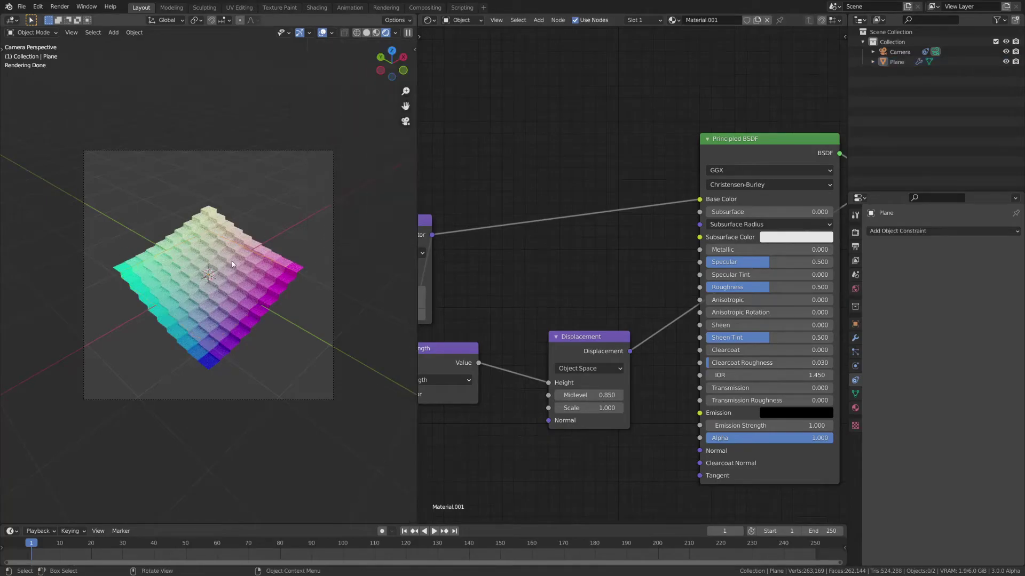
# - Change the camera's lens type to Orthographic and set its orthographic scale to 2.930 to fill the frame
pyautogui.scroll(2, 267, 296)
pyautogui.click(387, 306)
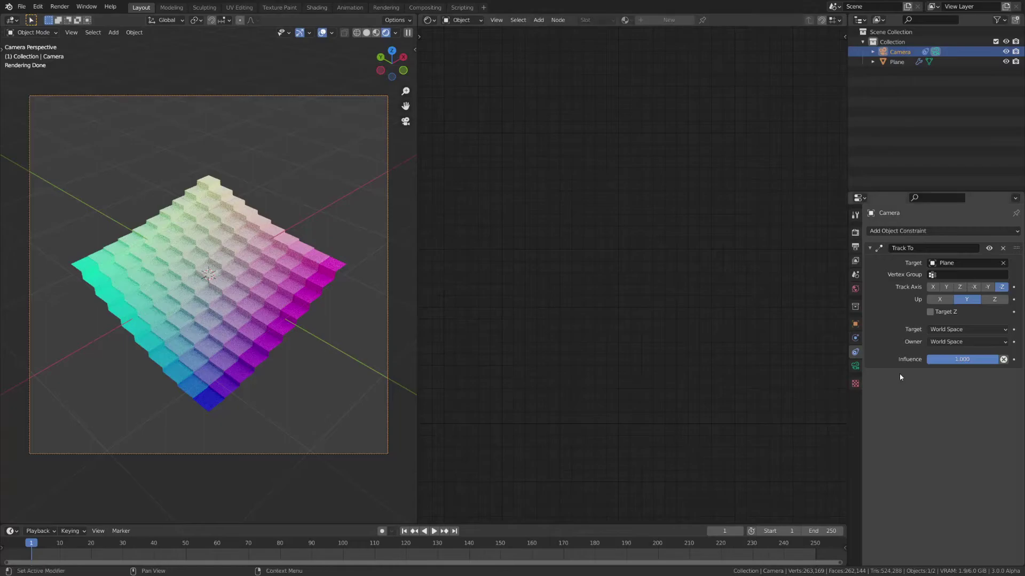
pyautogui.click(855, 366)
pyautogui.click(966, 260)
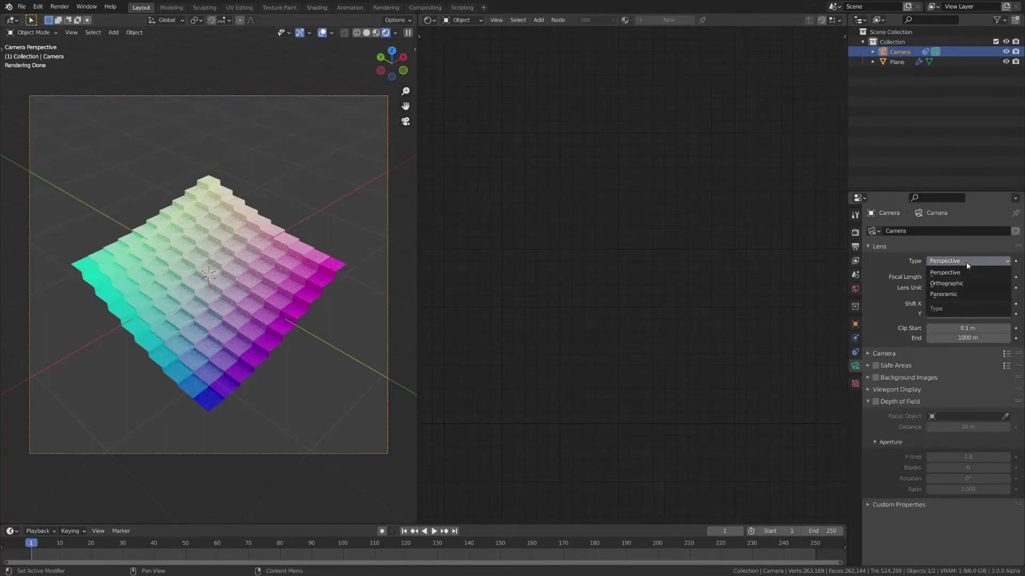
pyautogui.click(953, 286)
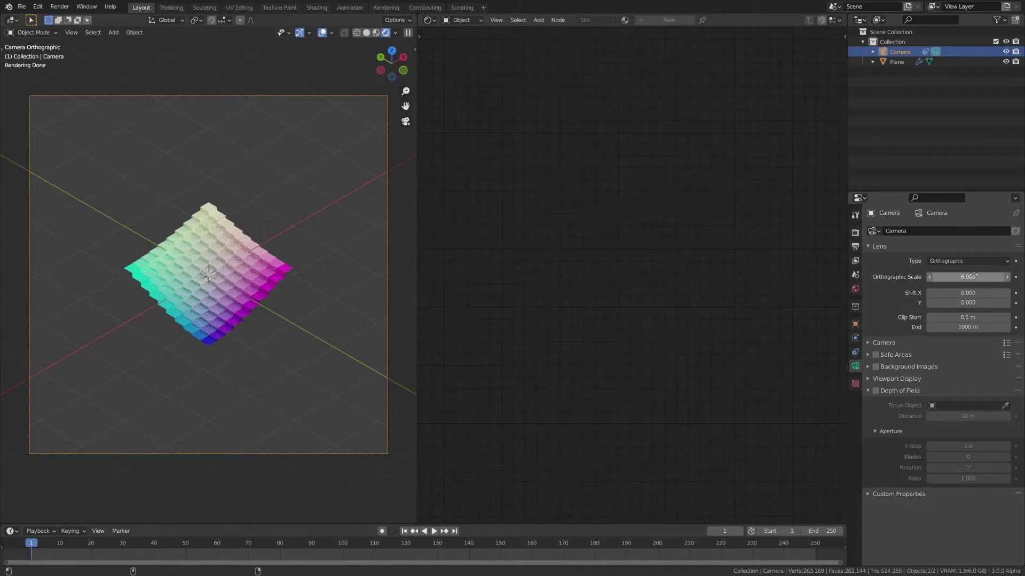
pyautogui.moveTo(967, 277); pyautogui.dragTo(915, 277)
pyautogui.click(407, 278)
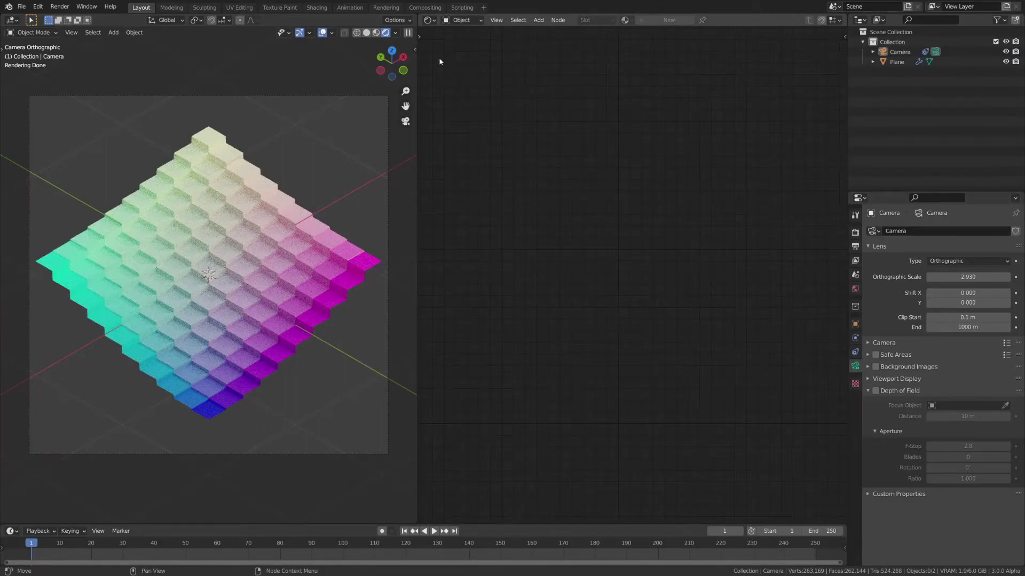
# - In the World shader, add a MixRGB node and connect its Color output to the Background node's Color
pyautogui.click(462, 24)
pyautogui.click(463, 44)
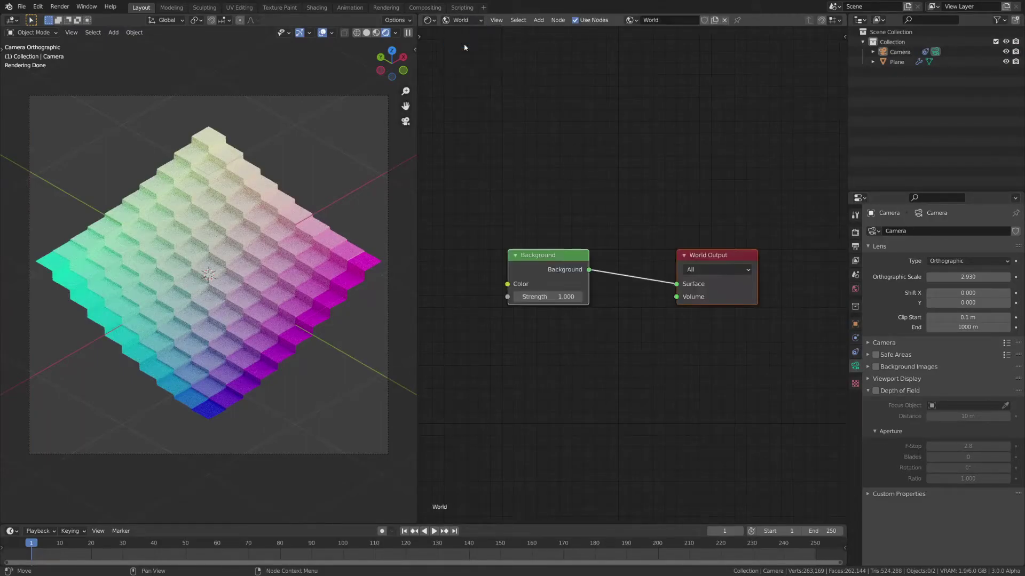
pyautogui.hotkey('shift', 'a')
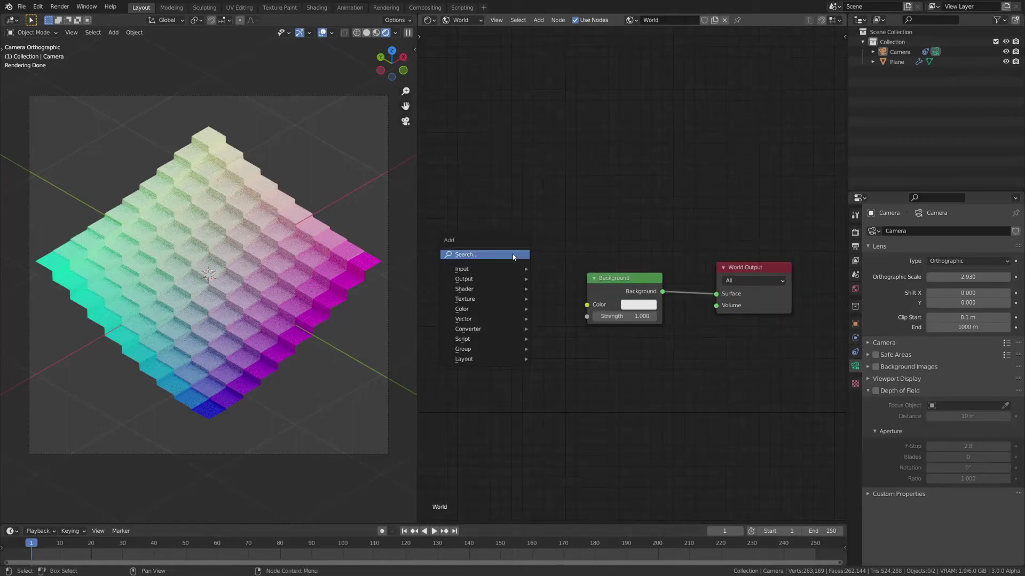
pyautogui.click(513, 256)
pyautogui.write('mix')
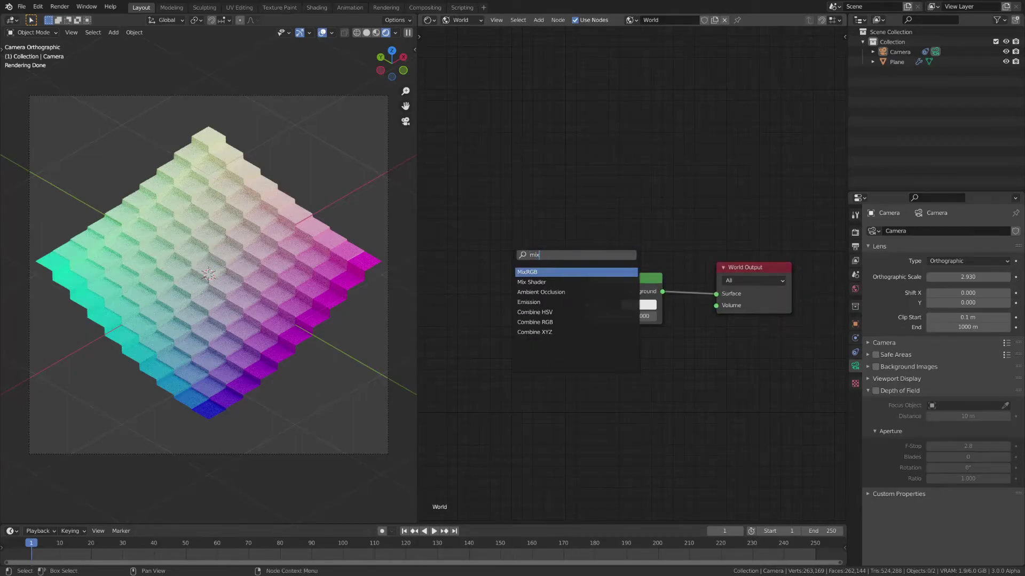
pyautogui.press('Return')
pyautogui.click(469, 273)
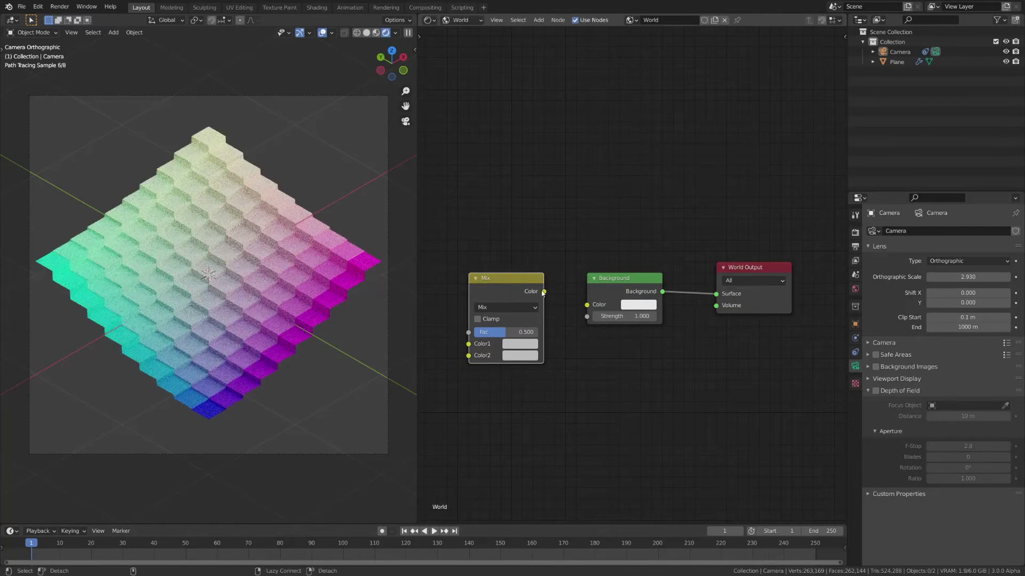
pyautogui.moveTo(544, 291); pyautogui.dragTo(587, 305)
# - Add an Environment Texture node before the Mix node in the World shader
pyautogui.hotkey('shift', 'a')
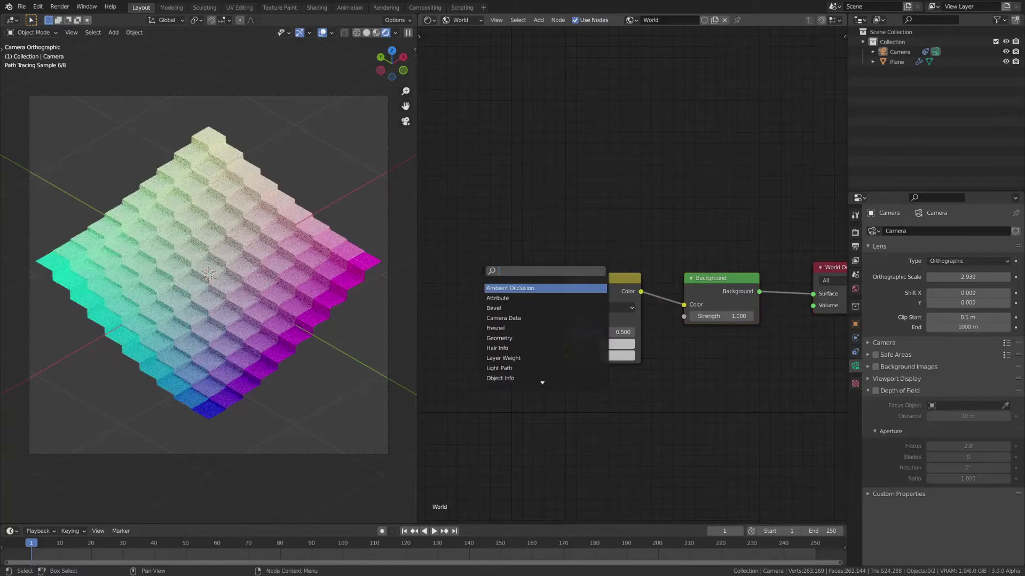
pyautogui.write('env')
pyautogui.press('Return')
pyautogui.click(404, 294)
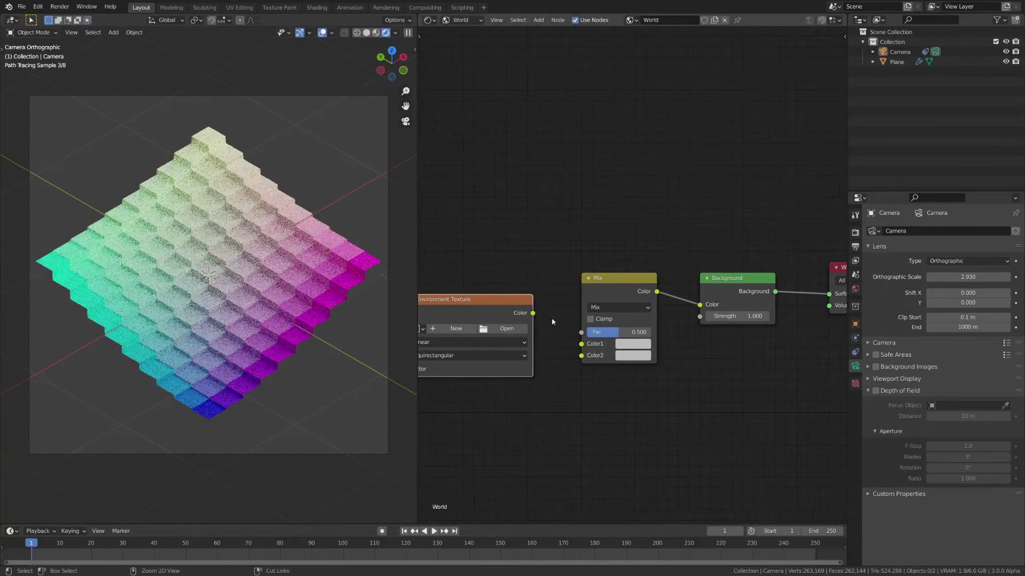
# - Connect the Environment Texture's Color output to the Mix node's Color1 and load the spruit_sunrise_2k.hdr image into it
pyautogui.moveTo(533, 313); pyautogui.dragTo(582, 344)
pyautogui.moveTo(560, 372); pyautogui.dragTo(593, 361, button='middle')
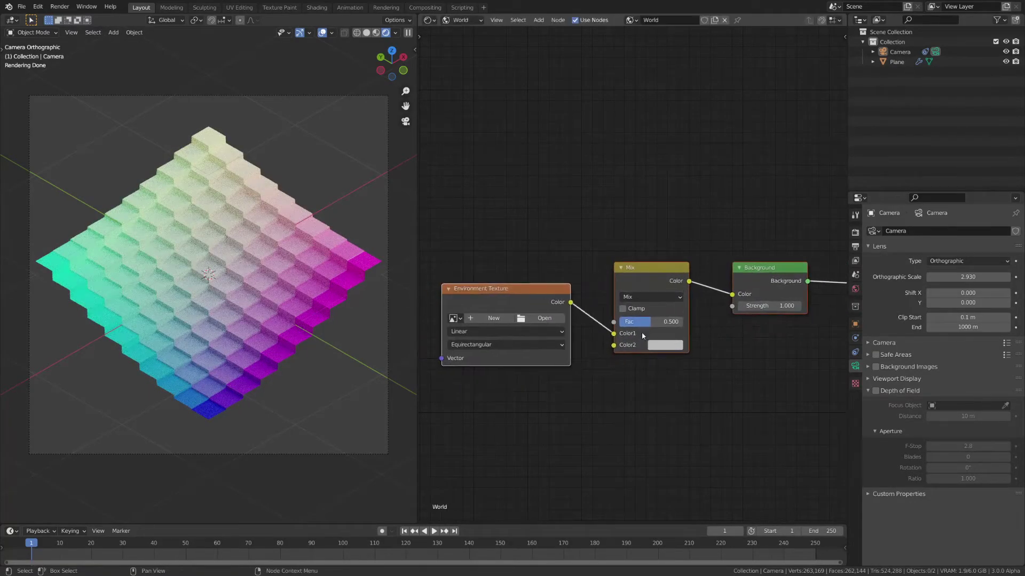
pyautogui.click(632, 402)
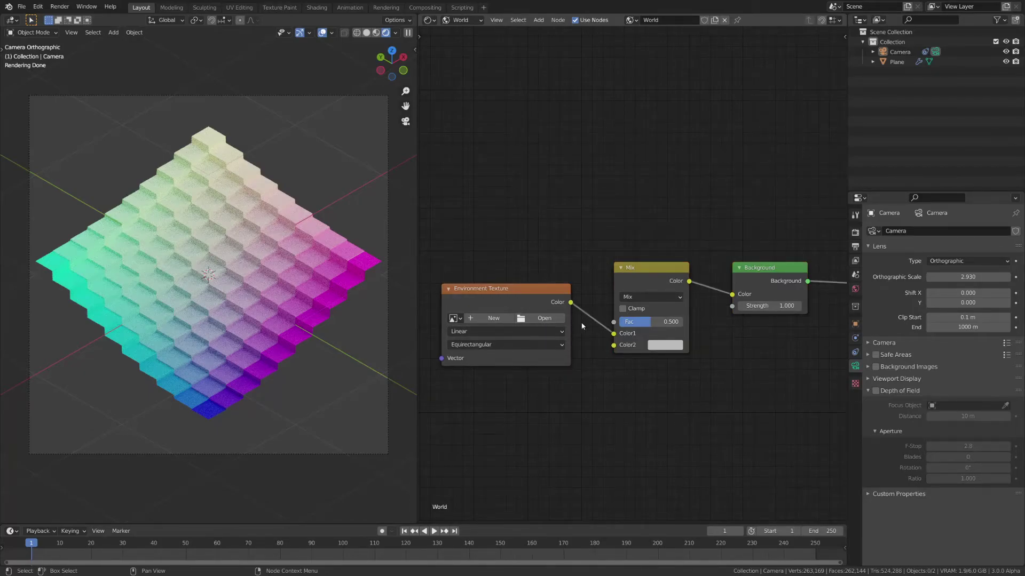
pyautogui.click(395, 33)
pyautogui.click(359, 91)
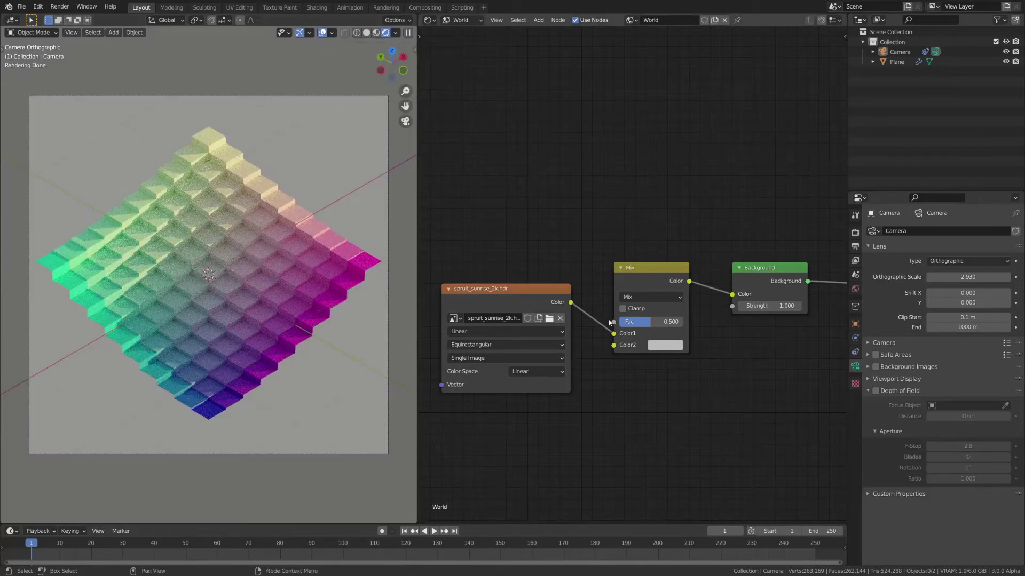
# - Add Mapping and Texture Coordinate nodes in front of the spruit_sunrise_2k.hdr Environment Texture
pyautogui.scroll(-3, 507, 267)
pyautogui.click(537, 292)
pyautogui.hotkey('ctrl', 't')
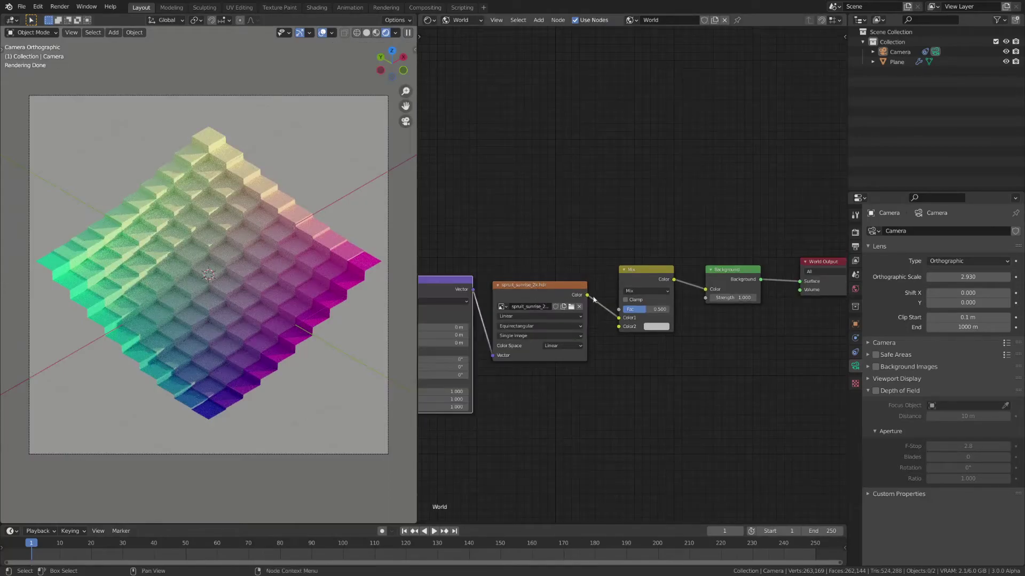
pyautogui.press('t')
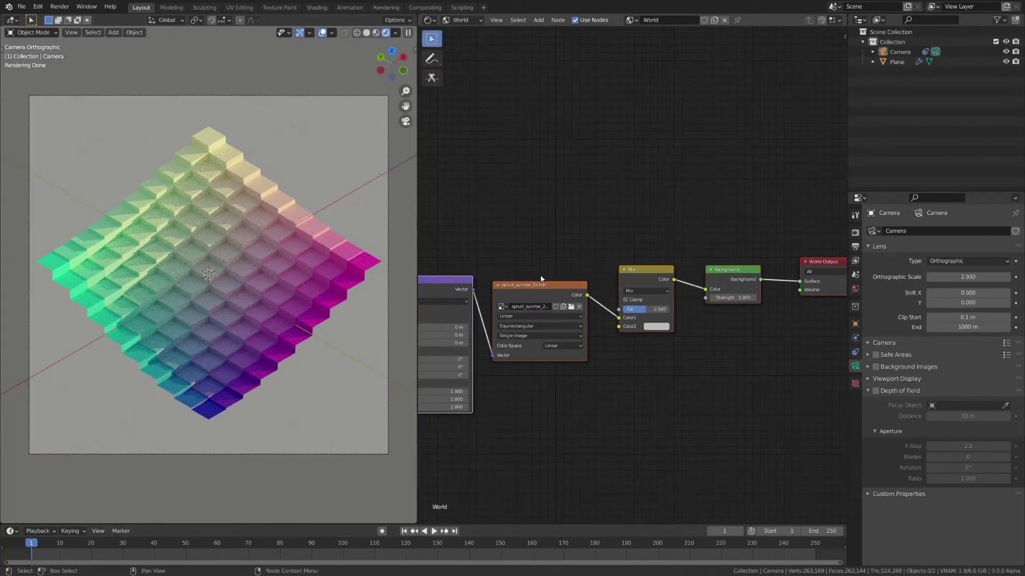
pyautogui.press('t')
# - Set the Z rotation of the world Mapping node to 50.6° to turn the HDRI lighting
pyautogui.moveTo(525, 280); pyautogui.dragTo(635, 248, button='middle')
pyautogui.moveTo(529, 265); pyautogui.dragTo(552, 256, button='middle')
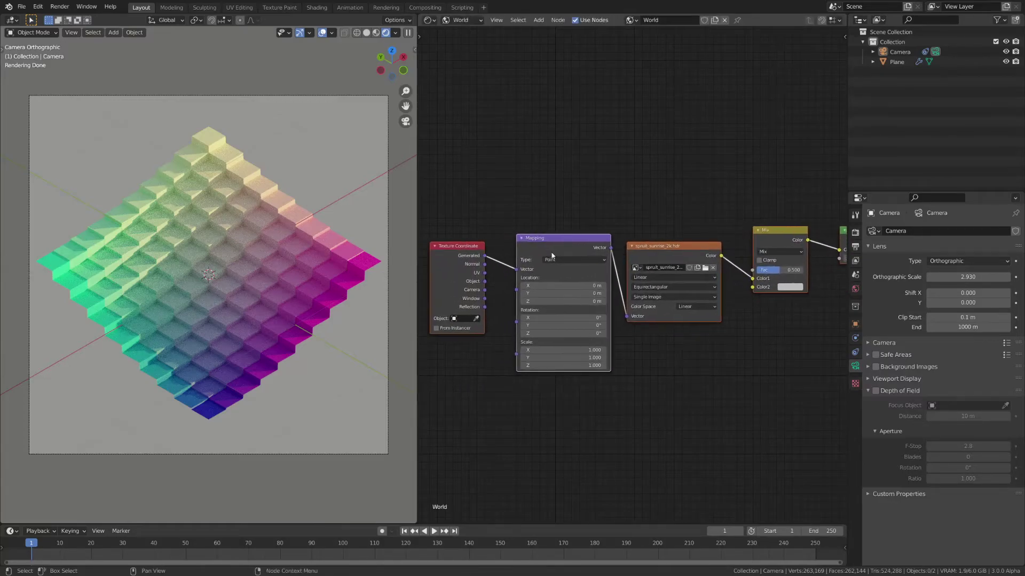
pyautogui.scroll(2, 535, 353)
pyautogui.moveTo(515, 351); pyautogui.dragTo(596, 351)
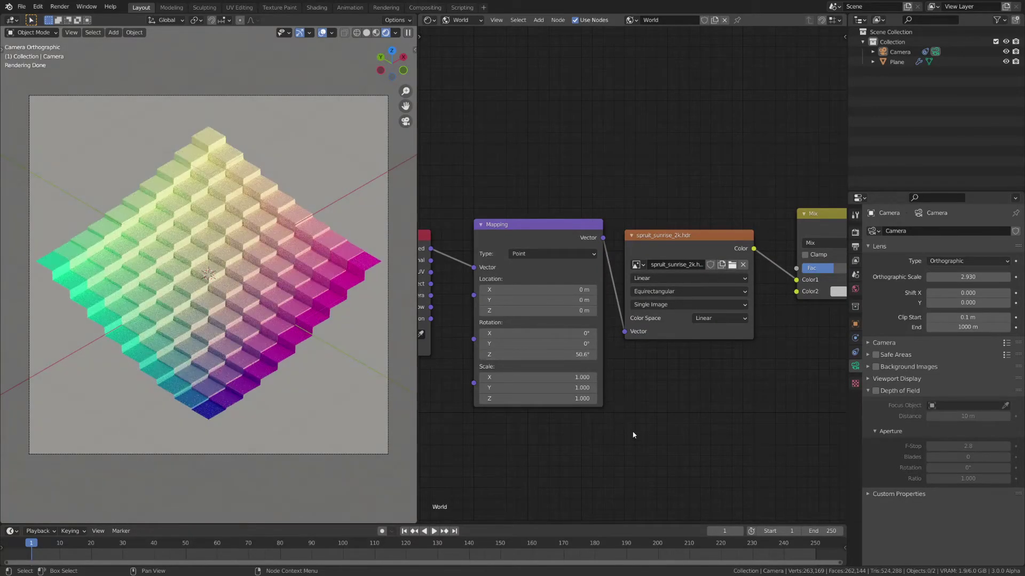
# - Set the Color2 of the world's Mix node to black
pyautogui.moveTo(805, 293); pyautogui.dragTo(644, 346, button='middle')
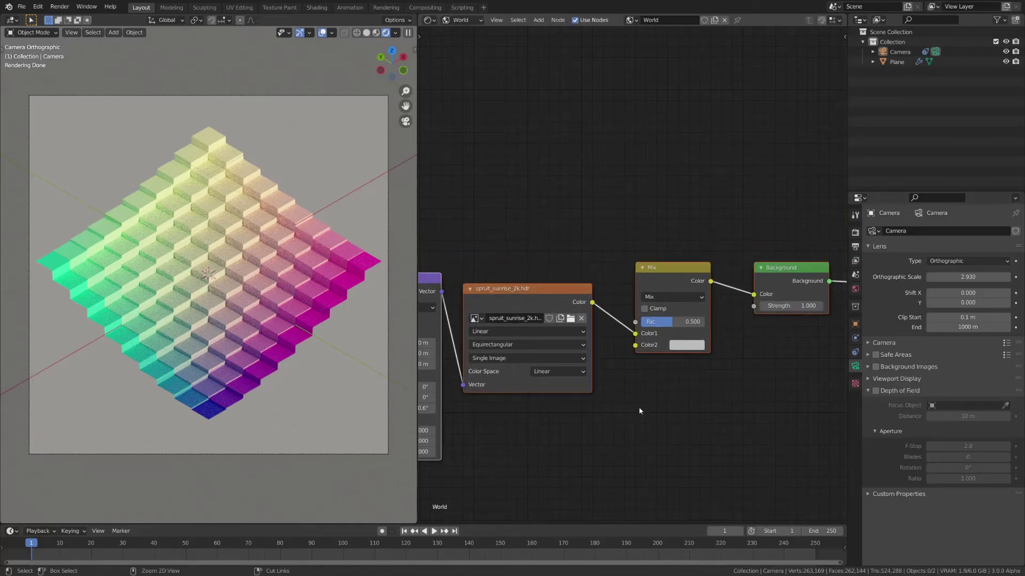
pyautogui.click(688, 345)
pyautogui.click(698, 347)
pyautogui.moveTo(764, 255); pyautogui.dragTo(764, 274)
# - Add a Light Path node above the Environment Texture and connect its Is Camera Ray output to the Mix node's Fac
pyautogui.hotkey('shift', 'a')
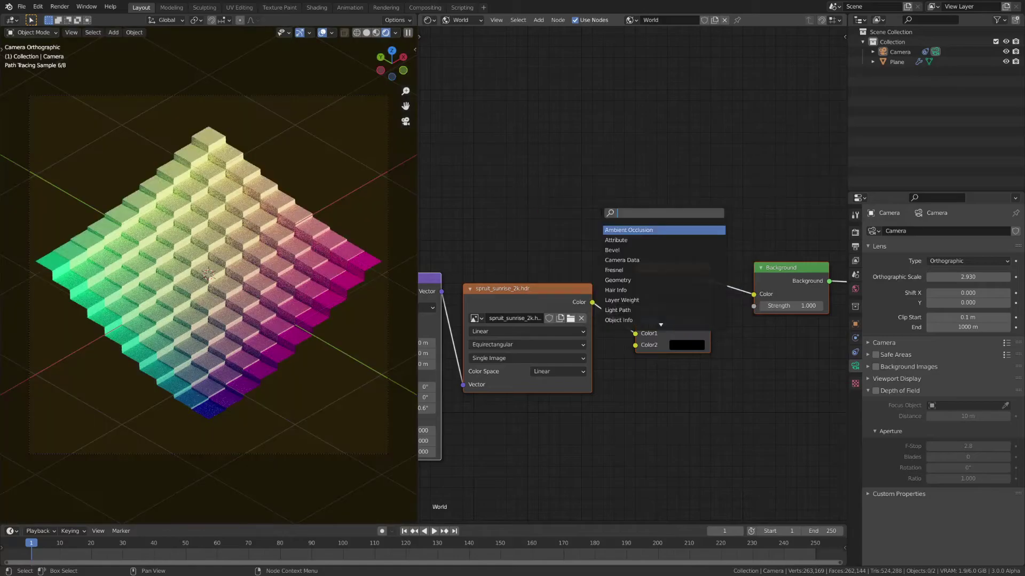
pyautogui.write('ligh')
pyautogui.press('Return')
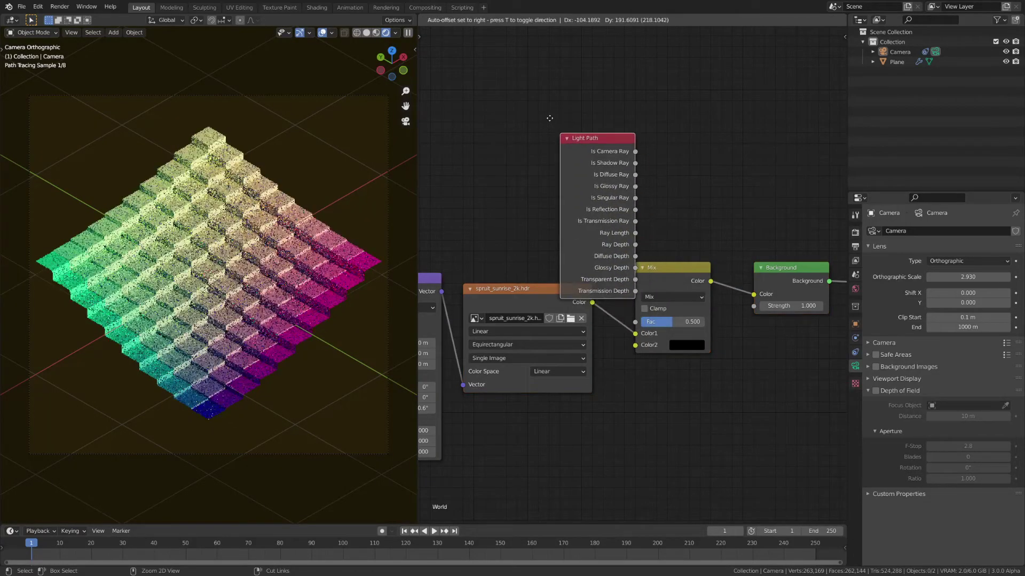
pyautogui.click(591, 111)
pyautogui.moveTo(591, 111); pyautogui.dragTo(647, 322)
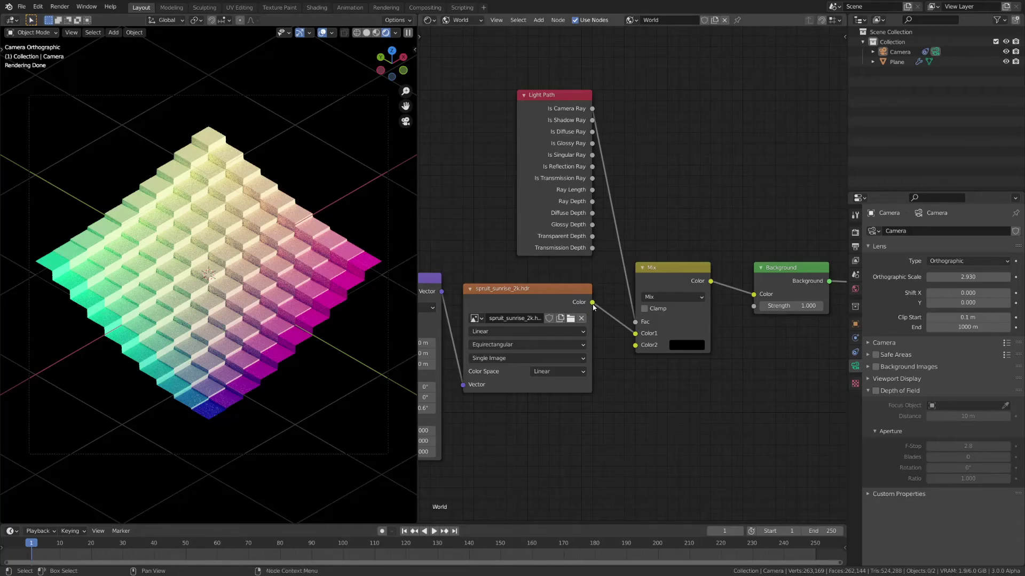
# - Try connecting the Environment Texture's Color directly to the Background node's Color, and undo that link
pyautogui.moveTo(593, 302); pyautogui.dragTo(753, 294)
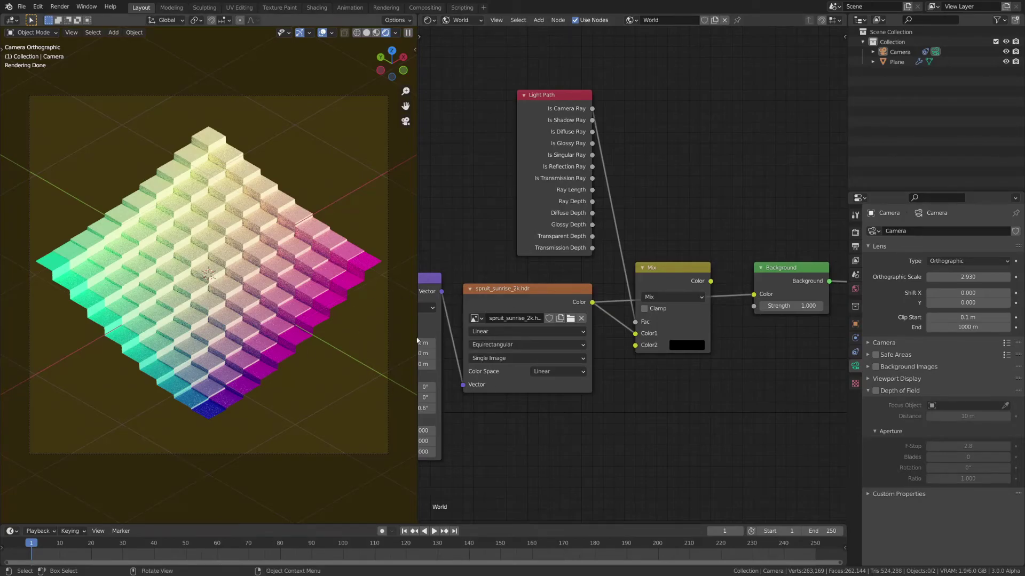
pyautogui.hotkey('ctrl', 'z')
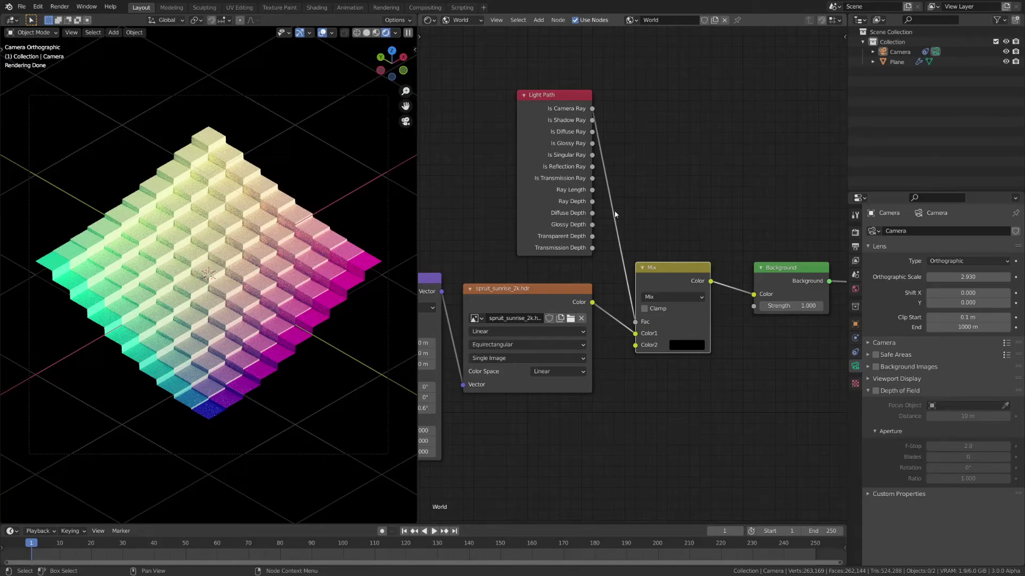
# - Try the Transparent film option in the render settings, and undo it
pyautogui.click(855, 232)
pyautogui.click(878, 464)
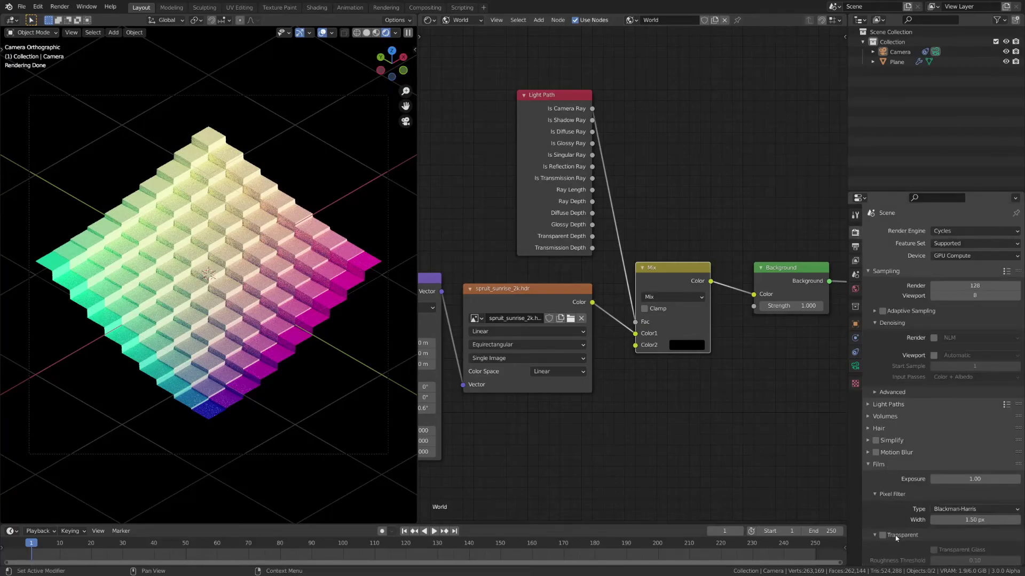
pyautogui.click(882, 535)
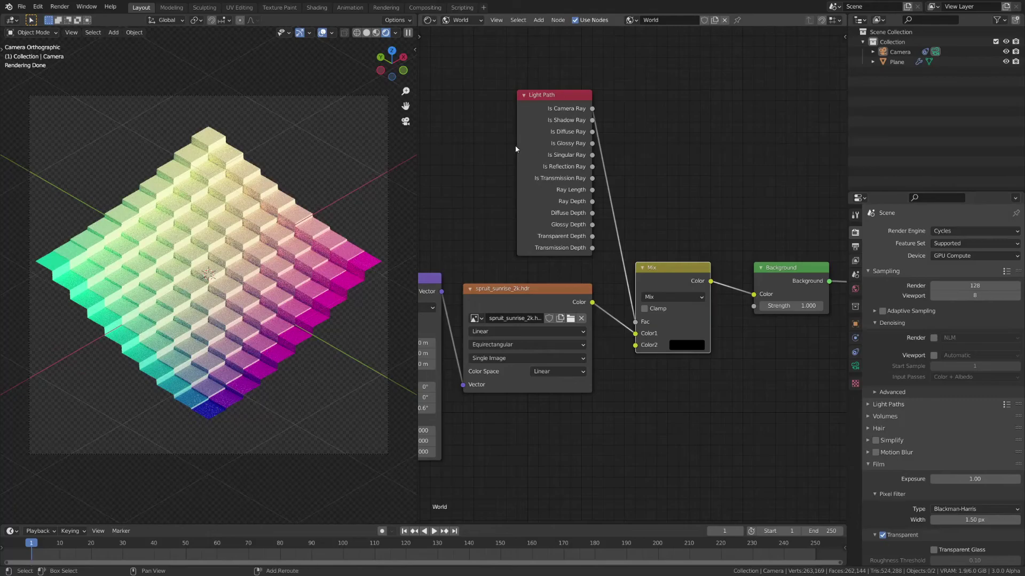
pyautogui.keyDown('shift'); pyautogui.moveTo(515, 145); pyautogui.dragTo(603, 192); pyautogui.keyUp('shift')
pyautogui.hotkey('ctrl', 'z')
pyautogui.hotkey('ctrl', 'z')
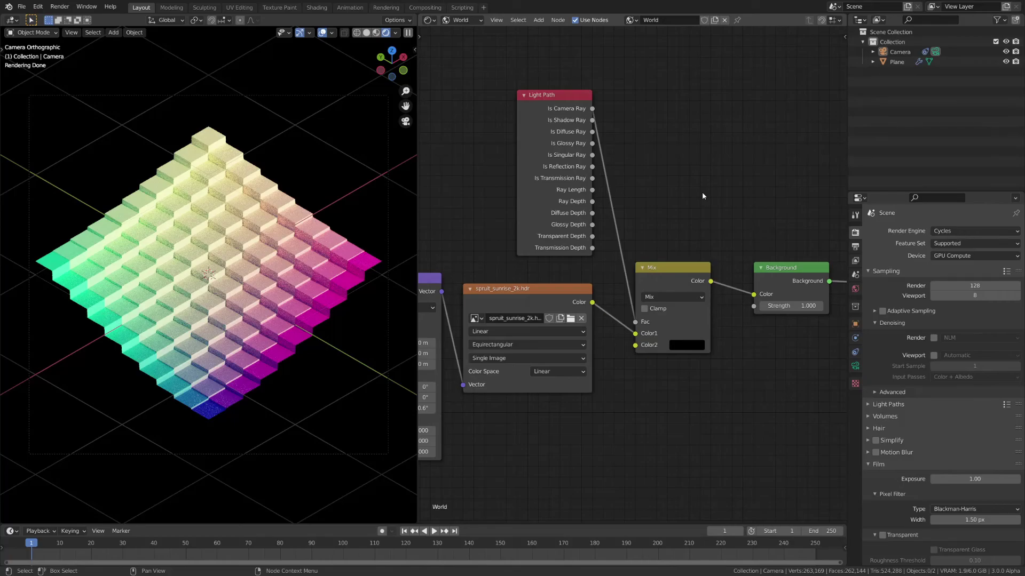
# - Switch the shader editor back to the plane's object material and set the Principled BSDF's Metallic to 1.000
pyautogui.scroll(-3, 667, 172)
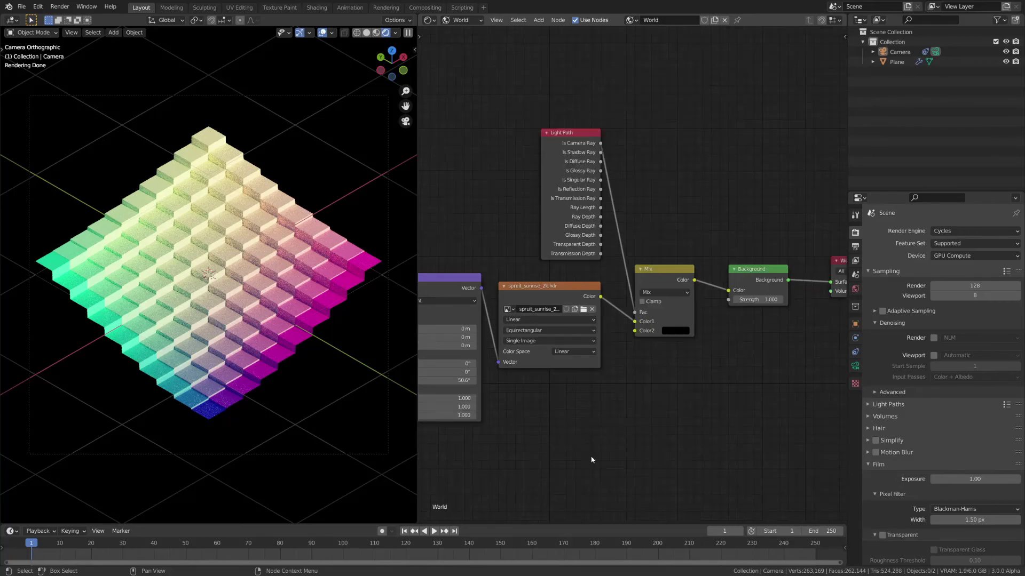
pyautogui.click(446, 19)
pyautogui.click(460, 32)
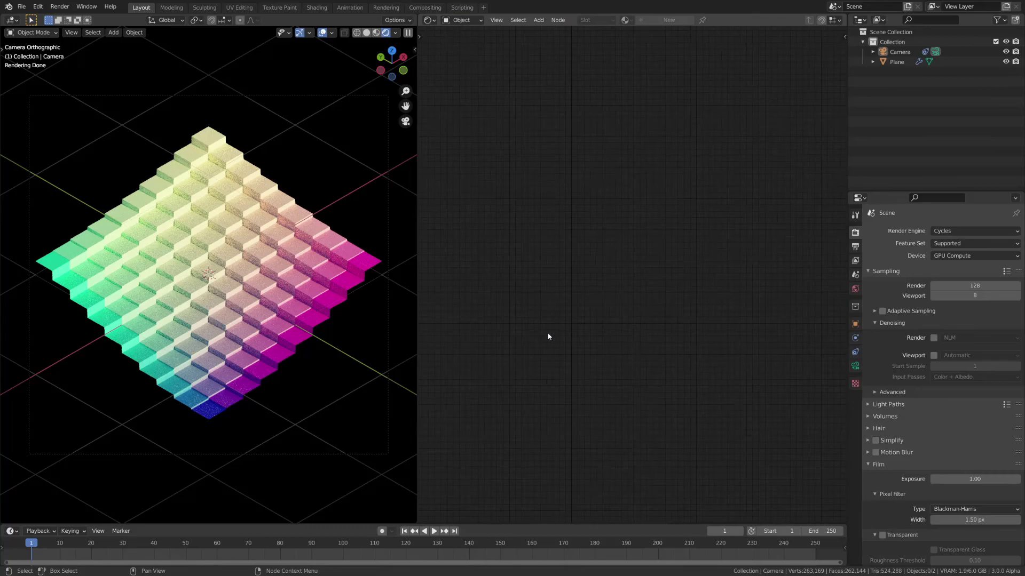
pyautogui.click(332, 275)
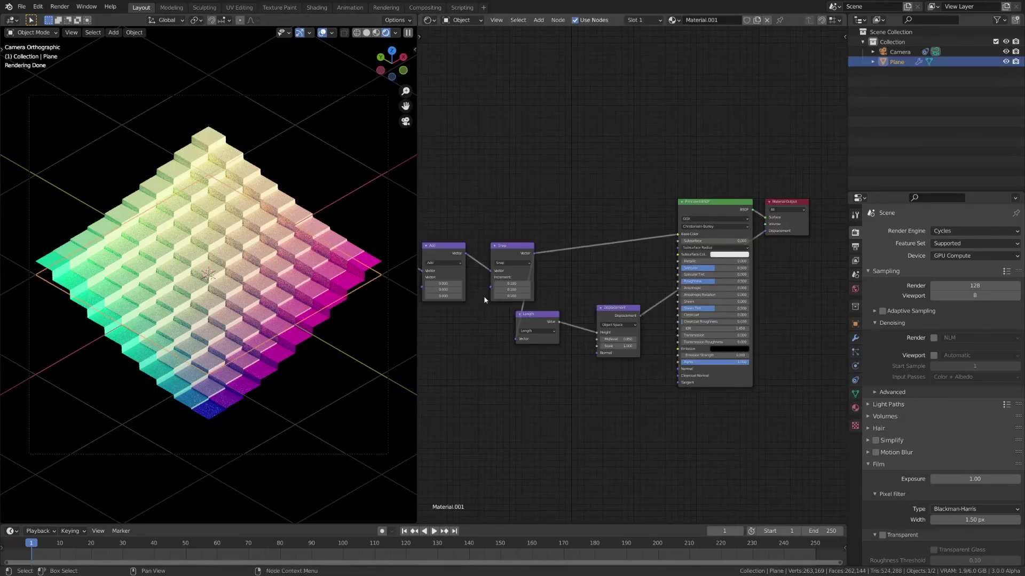
pyautogui.press('a')
pyautogui.moveTo(674, 272); pyautogui.dragTo(534, 289, button='middle')
pyautogui.scroll(4, 533, 289)
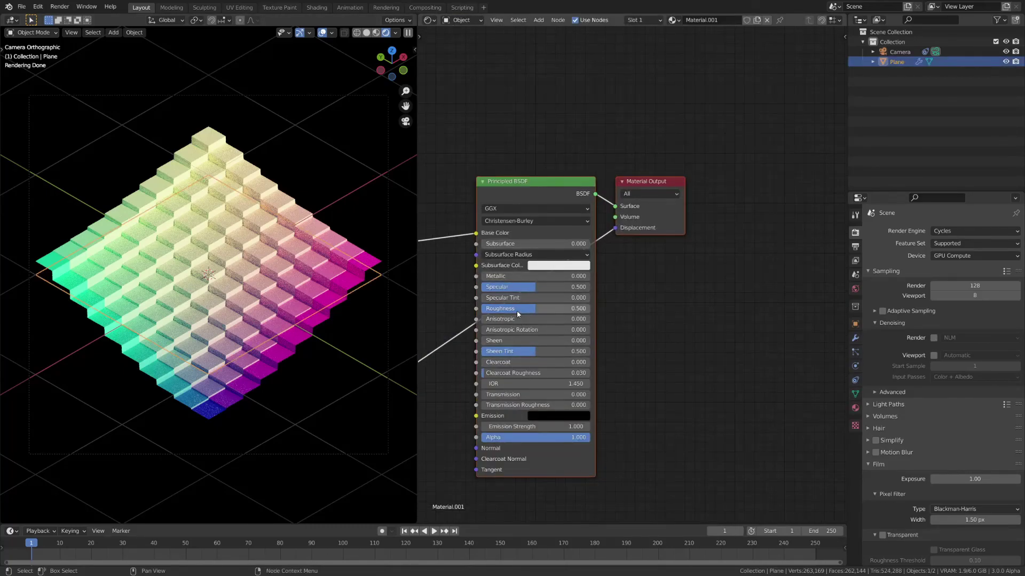
pyautogui.click(507, 274)
pyautogui.write('1')
pyautogui.press('Return')
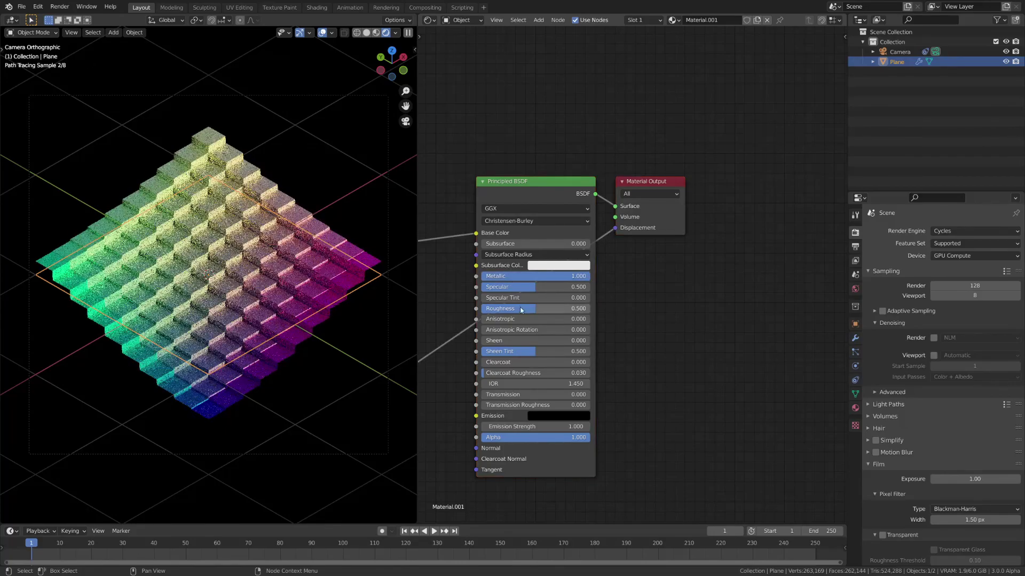
# - Raise the Principled BSDF's Roughness to 0.784 and deselect the plane
pyautogui.click(534, 309)
pyautogui.press('Escape')
pyautogui.moveTo(497, 310); pyautogui.dragTo(565, 310)
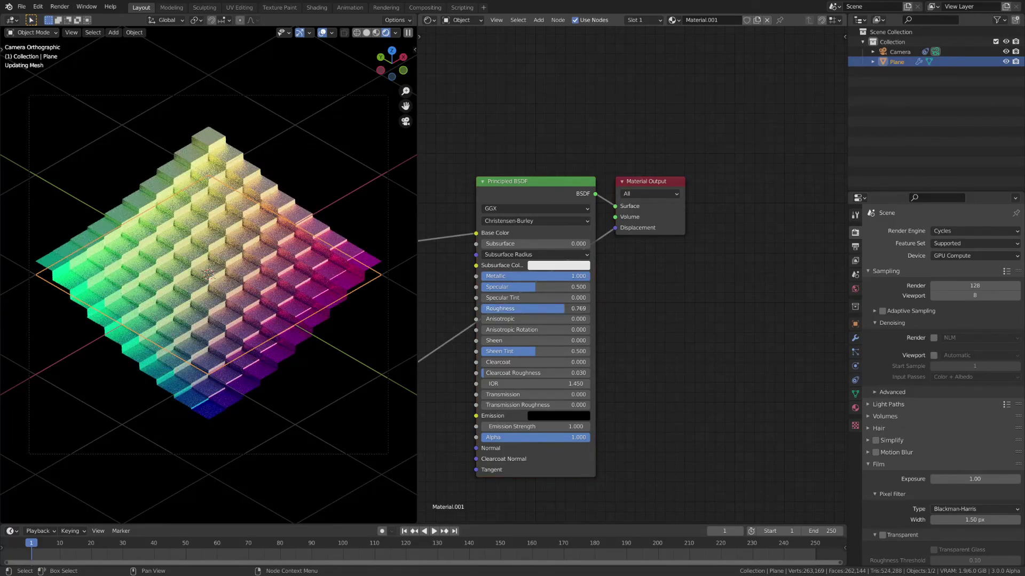
pyautogui.click(391, 310)
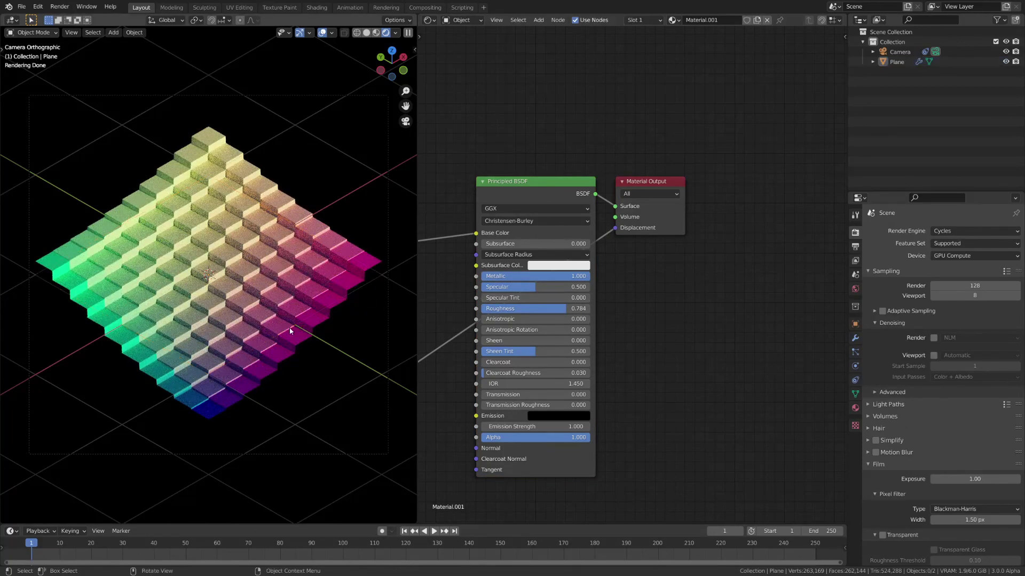